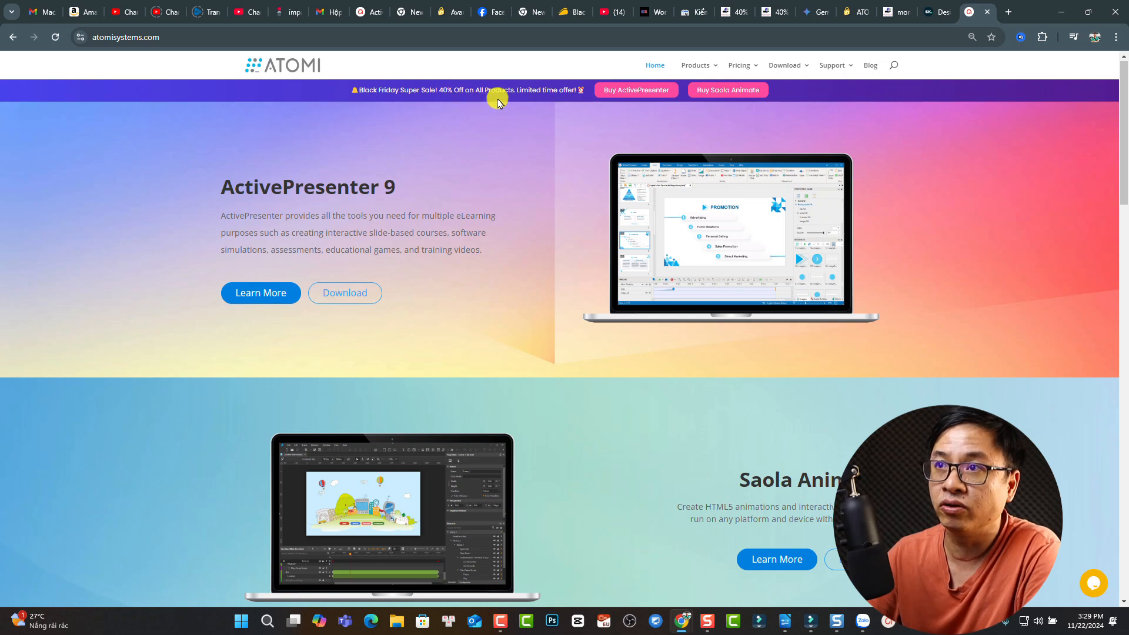
Step: Open the ActivePresenter Black Friday offer, review the Standard, Pro and Pro EDU plans, and minimize the browser
{"action": "left_click", "coordinate": [635, 89]}
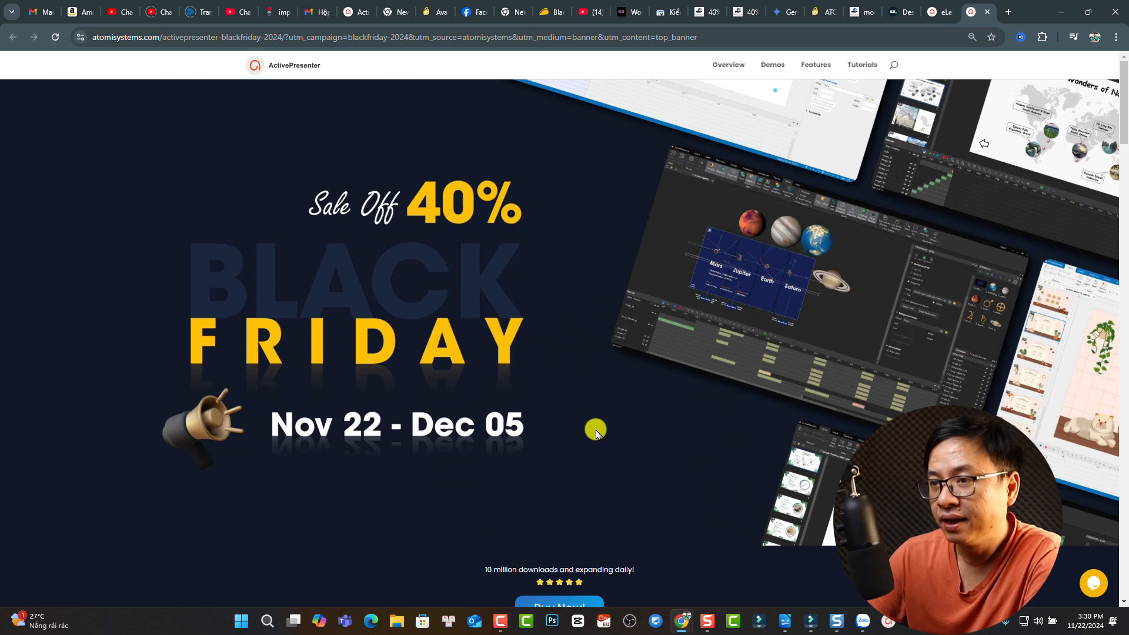
{"action": "scroll", "coordinate": [516, 435], "scroll_direction": "down", "scroll_amount": 8}
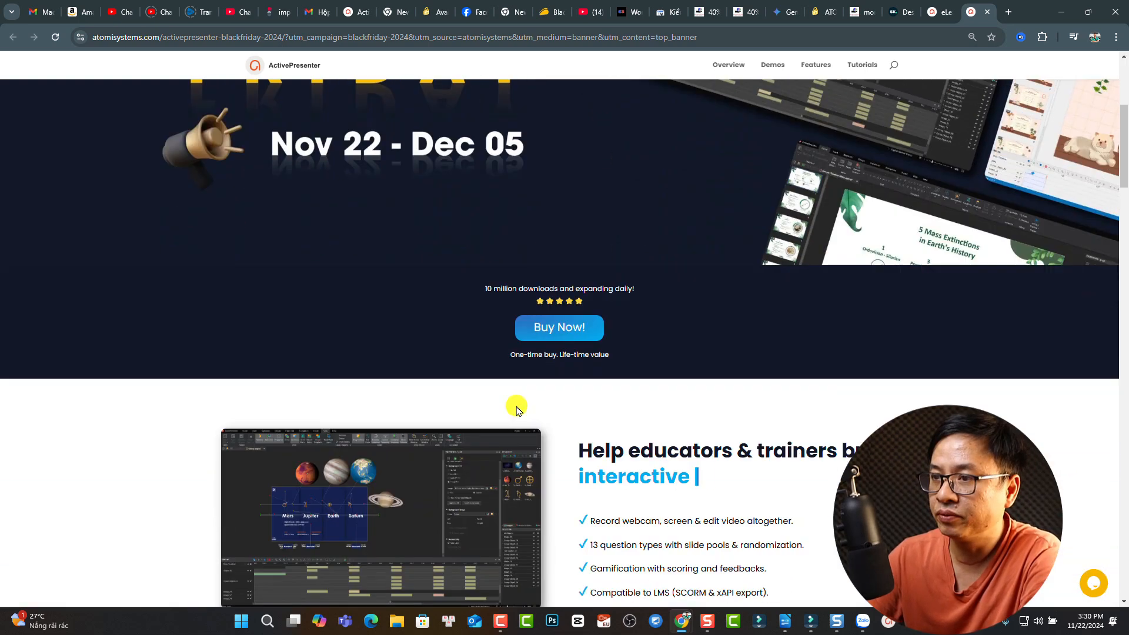
{"action": "scroll", "coordinate": [562, 160], "scroll_direction": "down", "scroll_amount": 10}
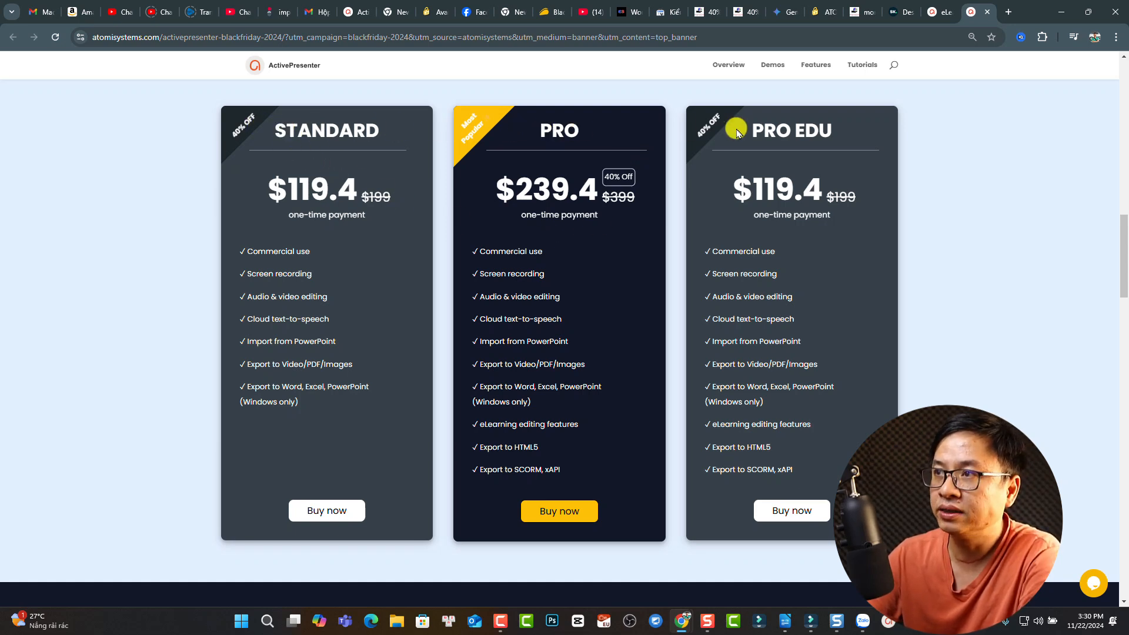
{"action": "scroll", "coordinate": [686, 396], "scroll_direction": "down", "scroll_amount": 1}
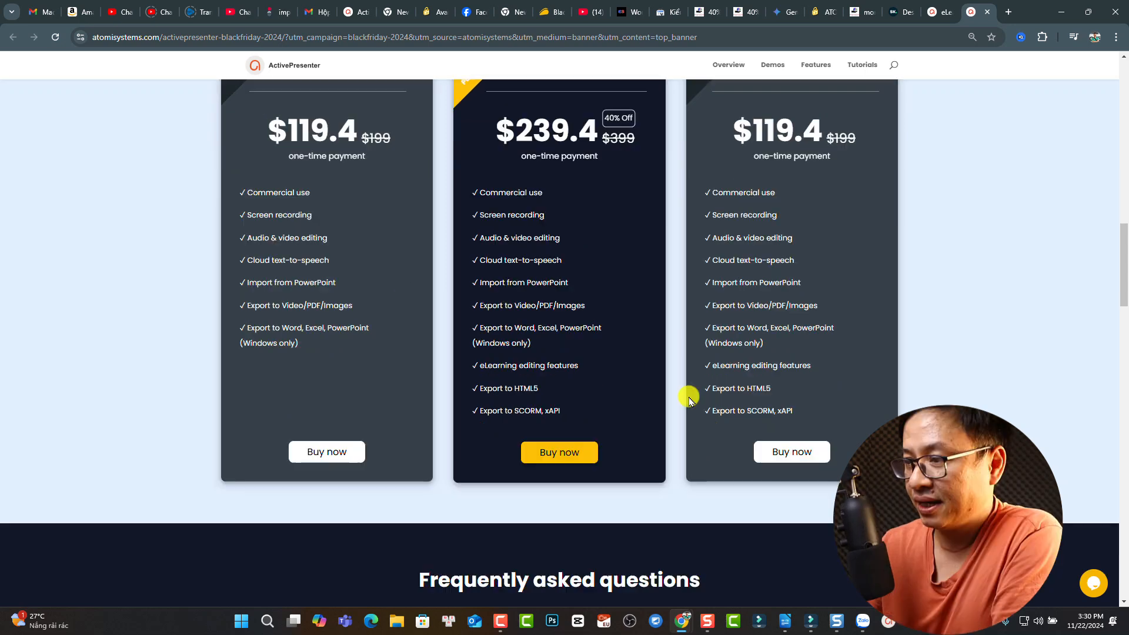
{"action": "left_click", "coordinate": [1062, 12]}
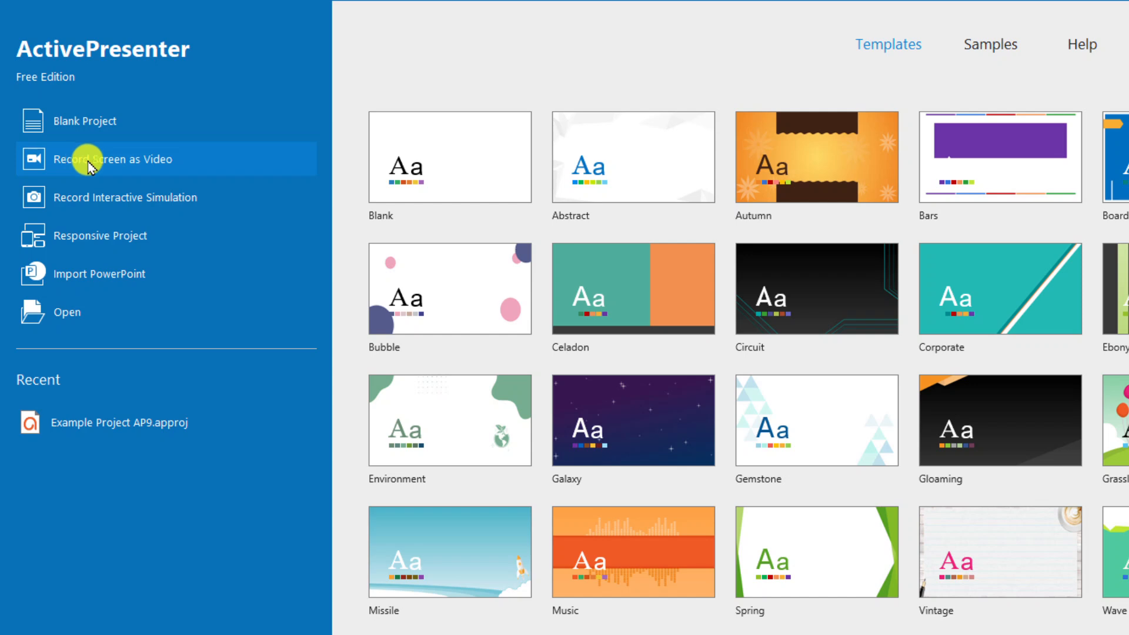
Step: Set up a screen video recording with the webcam off and the fifine Microphone as the audio input
{"action": "left_click", "coordinate": [90, 160]}
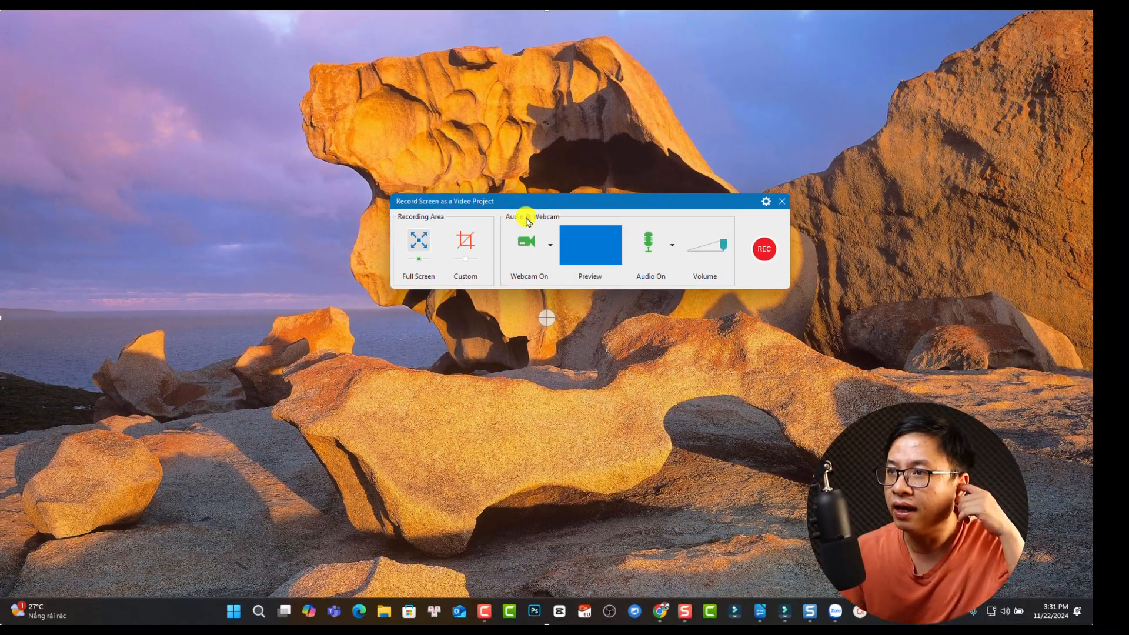
{"action": "left_click", "coordinate": [526, 241]}
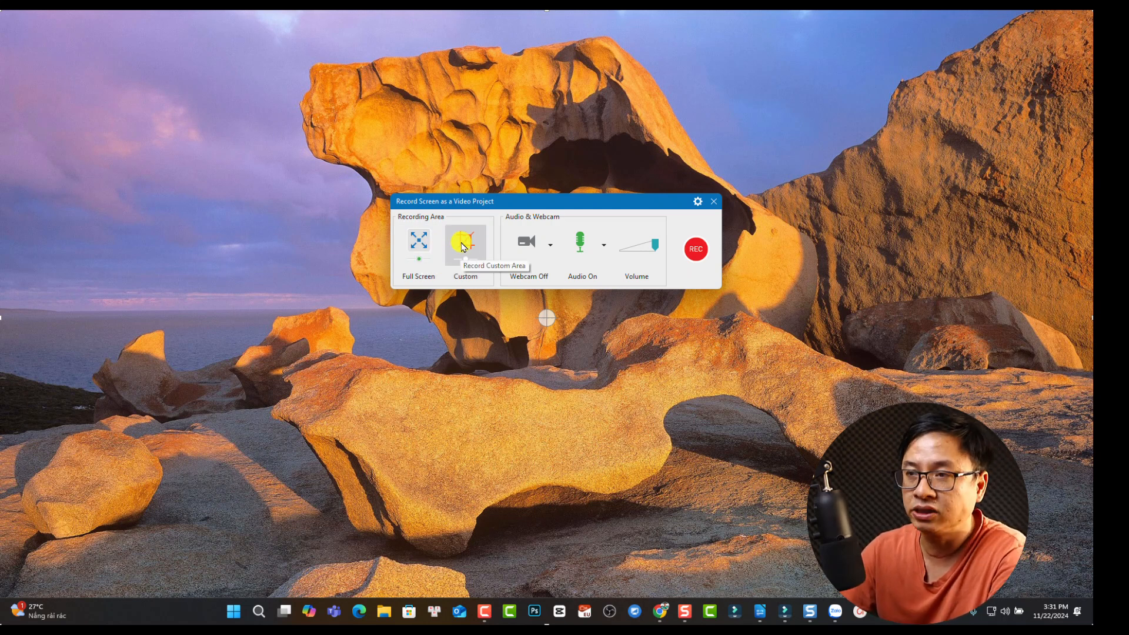
{"action": "left_click", "coordinate": [605, 247]}
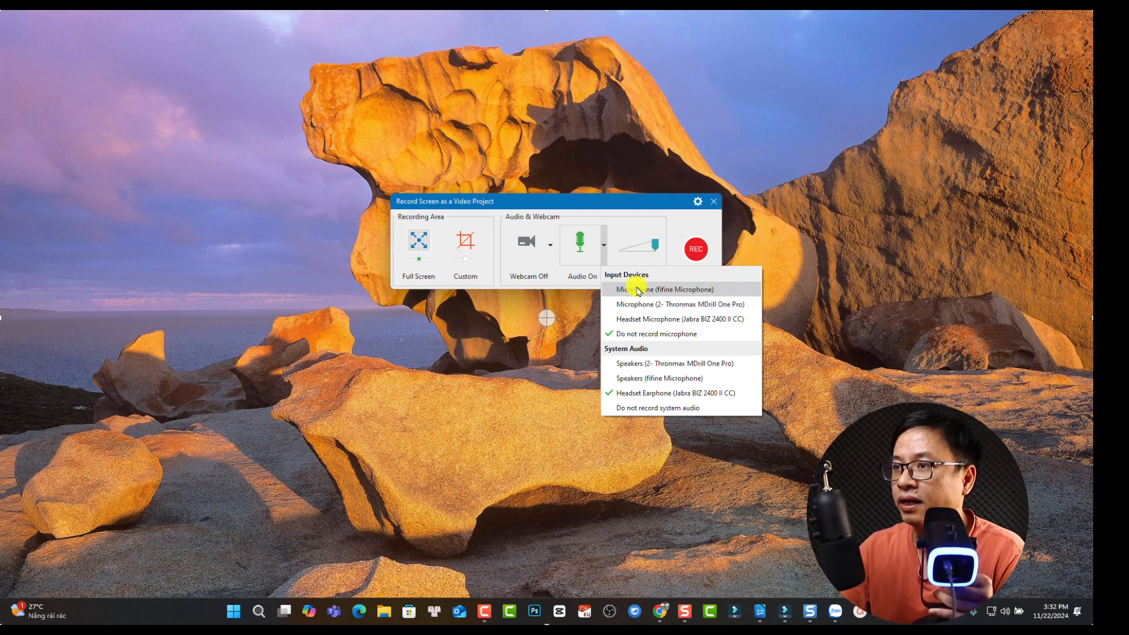
{"action": "left_click", "coordinate": [630, 289]}
{"action": "left_click", "coordinate": [604, 244]}
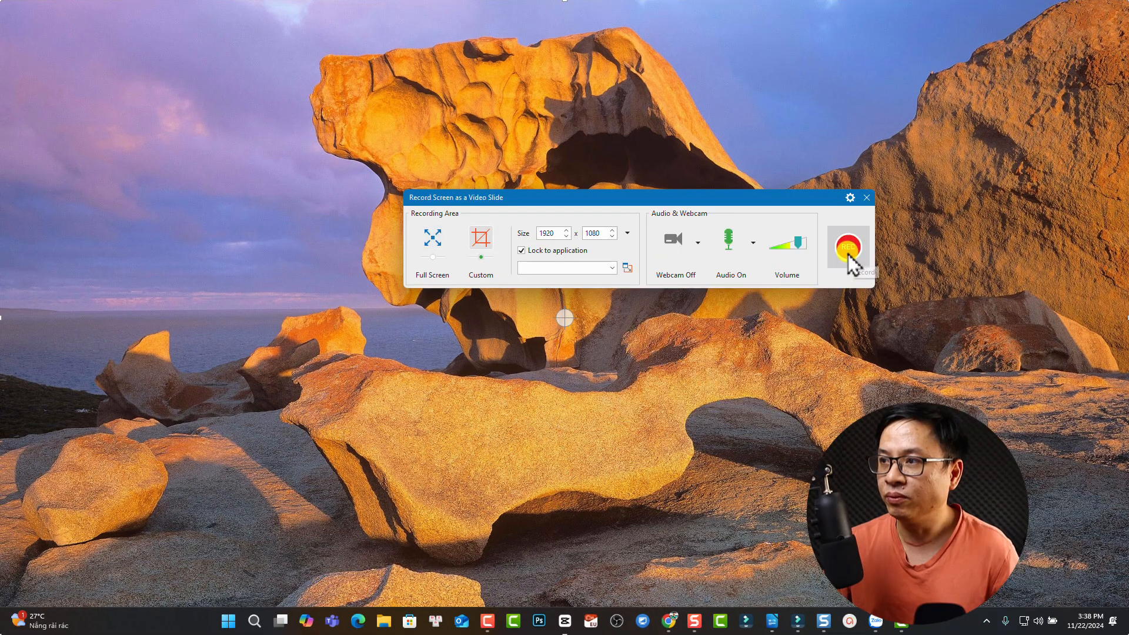
Step: Start the screen recording and refresh the Windows desktop as sample content
{"action": "left_click", "coordinate": [848, 250]}
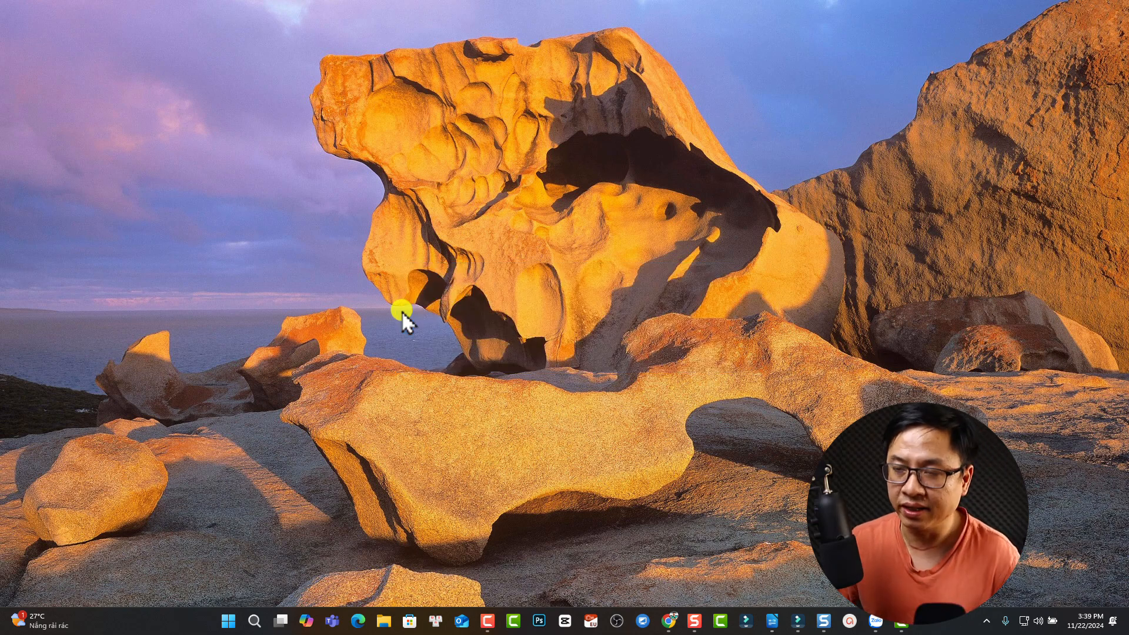
{"action": "right_click", "coordinate": [417, 235]}
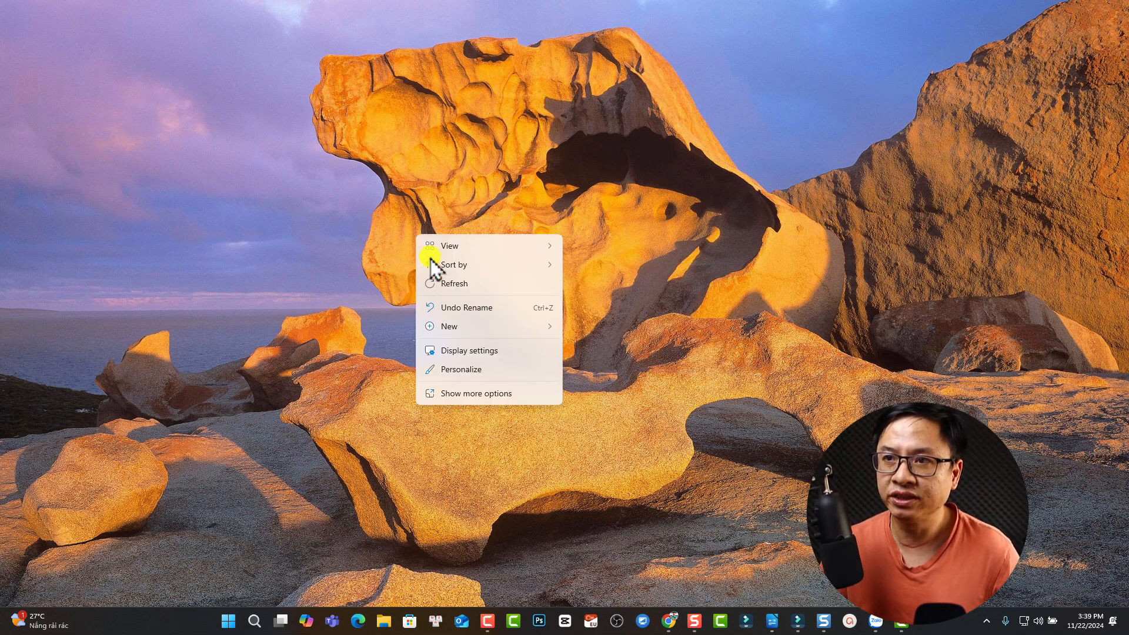
{"action": "left_click", "coordinate": [449, 286]}
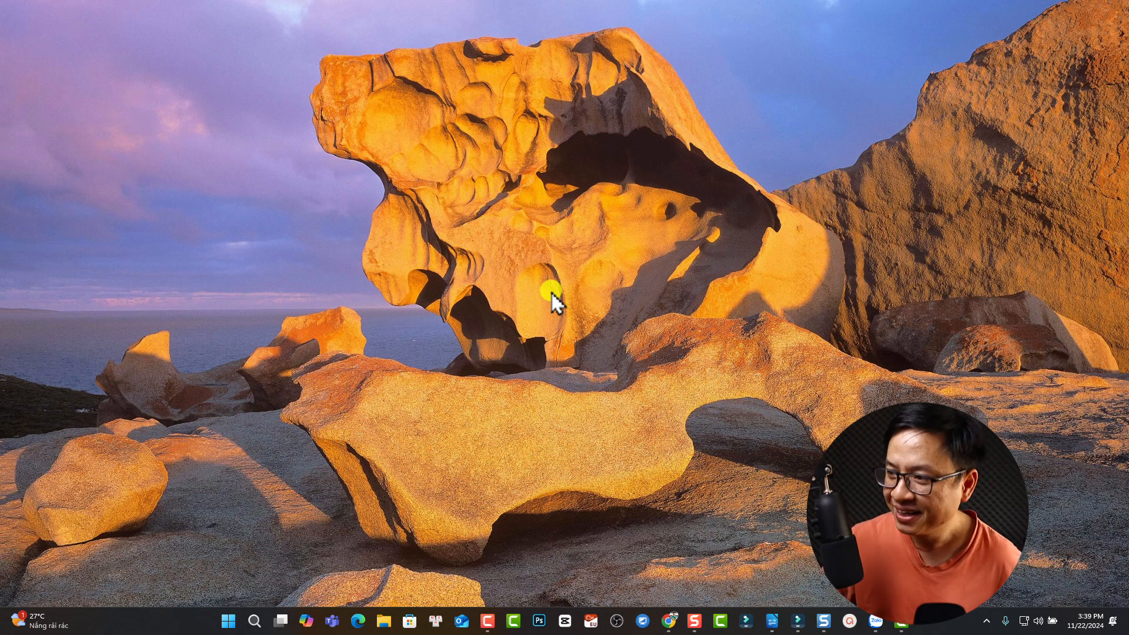
Step: Switch to the Chrome window with the ActivePresenter offer and examine the prices and features of the three plans
{"action": "mouse_move", "coordinate": [668, 620]}
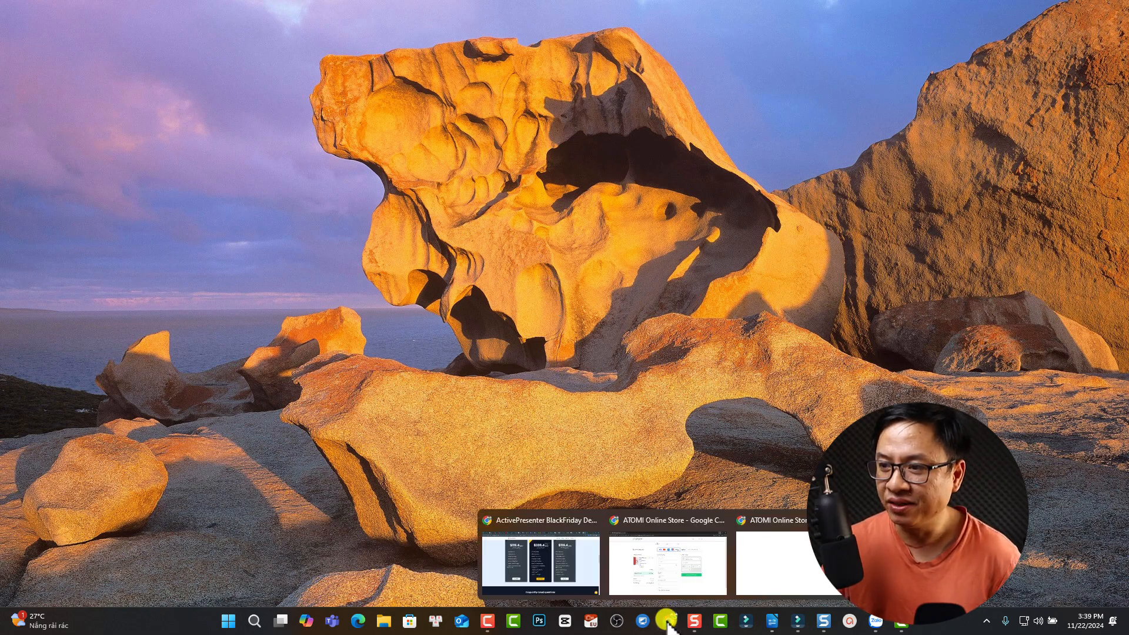
{"action": "left_click", "coordinate": [550, 565]}
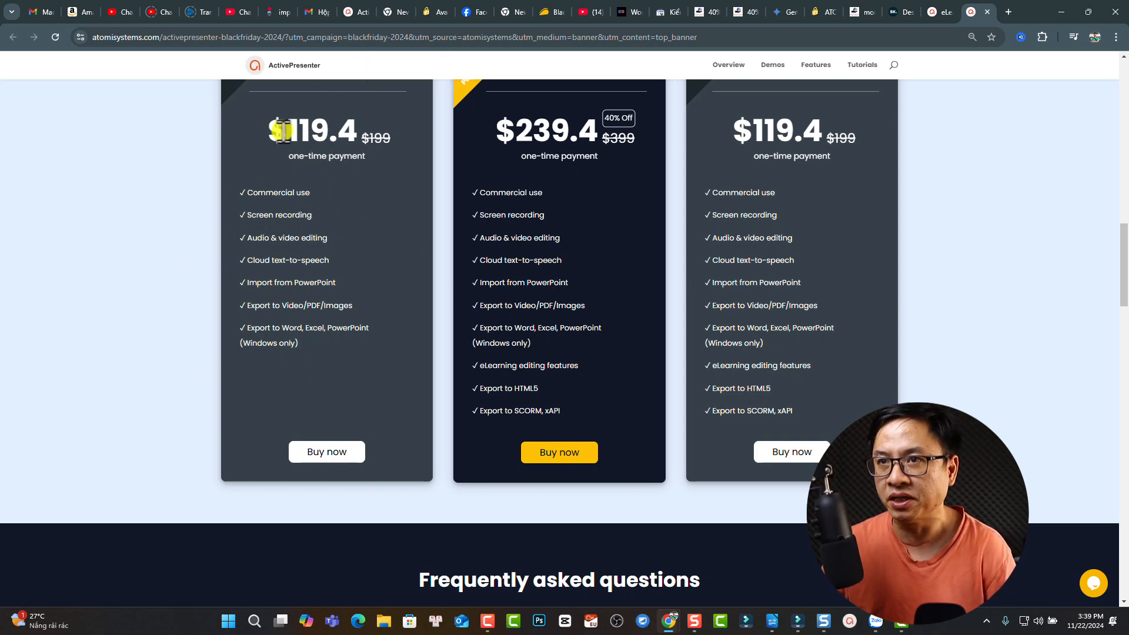
{"action": "left_click_drag", "start_coordinate": [274, 129], "coordinate": [393, 136]}
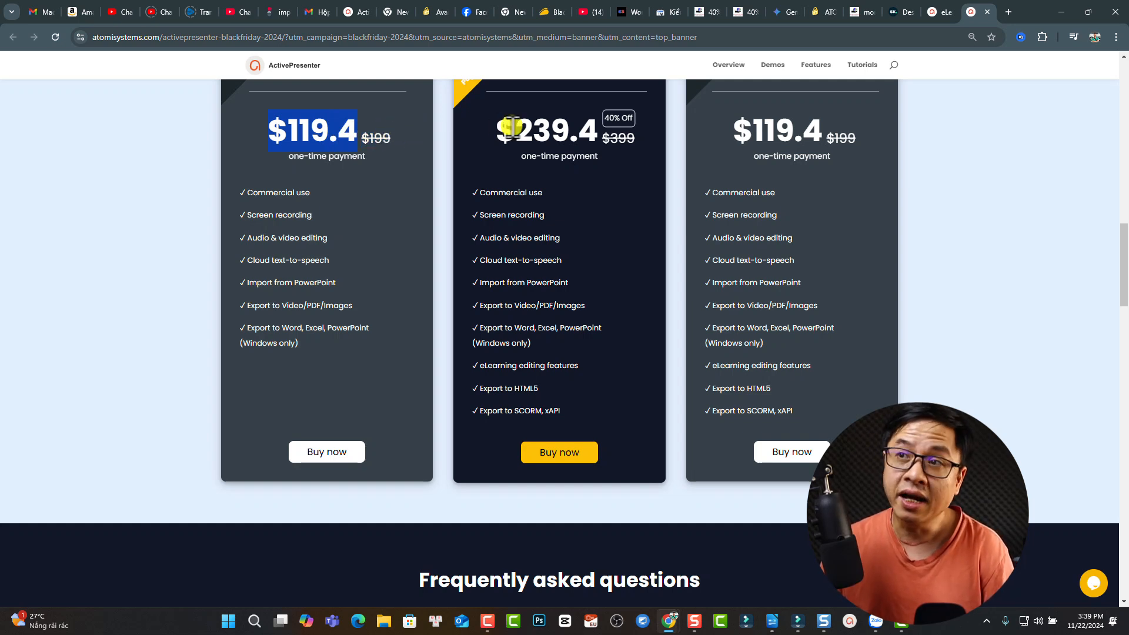
{"action": "left_click_drag", "start_coordinate": [498, 126], "coordinate": [638, 135]}
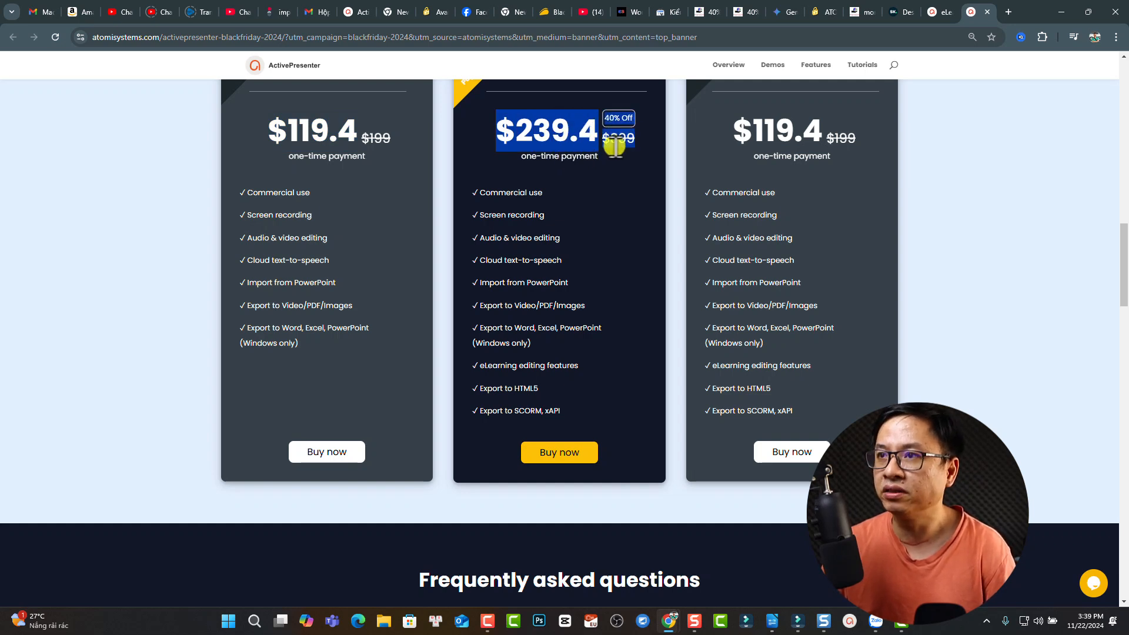
{"action": "mouse_move", "coordinate": [736, 131]}
{"action": "left_mouse_down"}
{"action": "mouse_move", "coordinate": [831, 132]}
{"action": "mouse_move", "coordinate": [722, 144]}
{"action": "left_mouse_up"}
{"action": "left_click", "coordinate": [824, 139]}
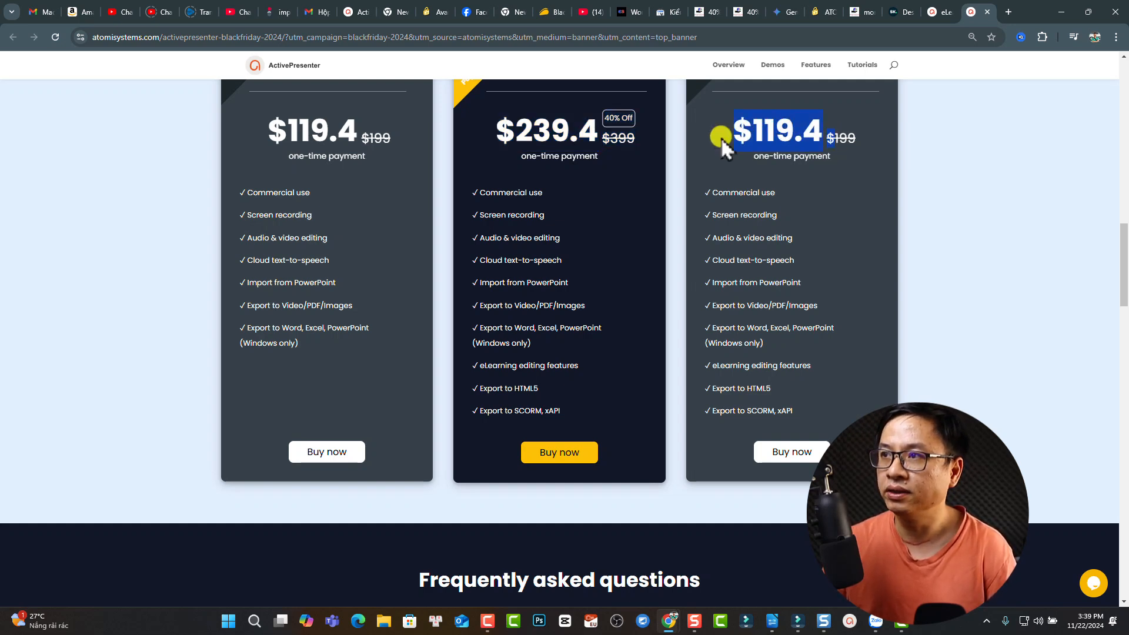
{"action": "left_click_drag", "start_coordinate": [357, 139], "coordinate": [299, 141]}
{"action": "scroll", "coordinate": [784, 234], "scroll_direction": "up", "scroll_amount": 1}
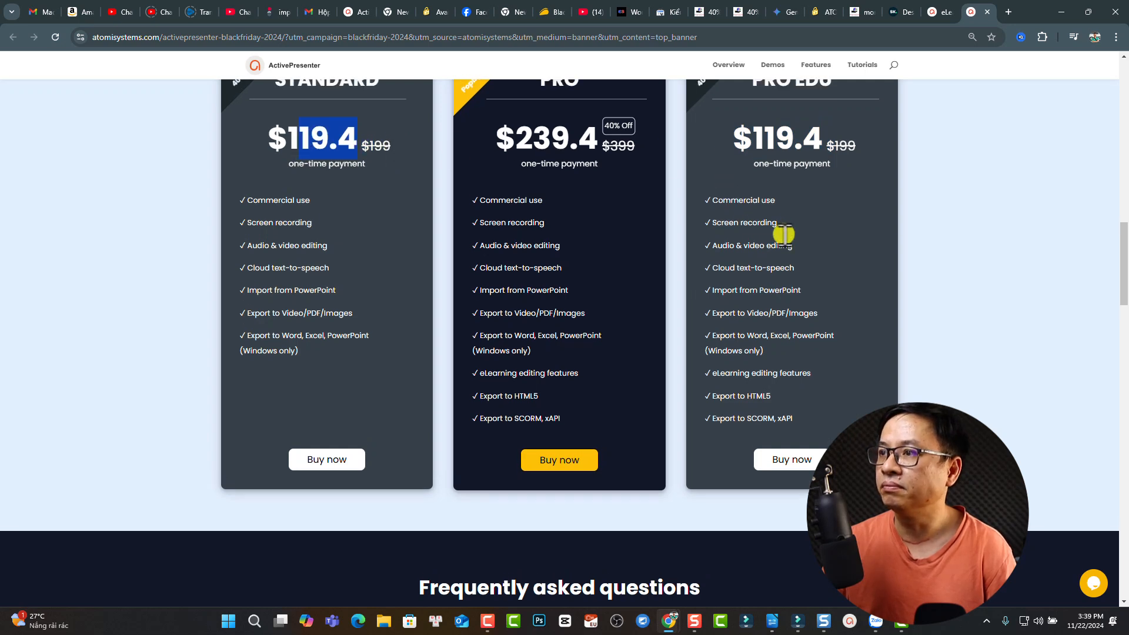
{"action": "scroll", "coordinate": [784, 234], "scroll_direction": "up", "scroll_amount": 3}
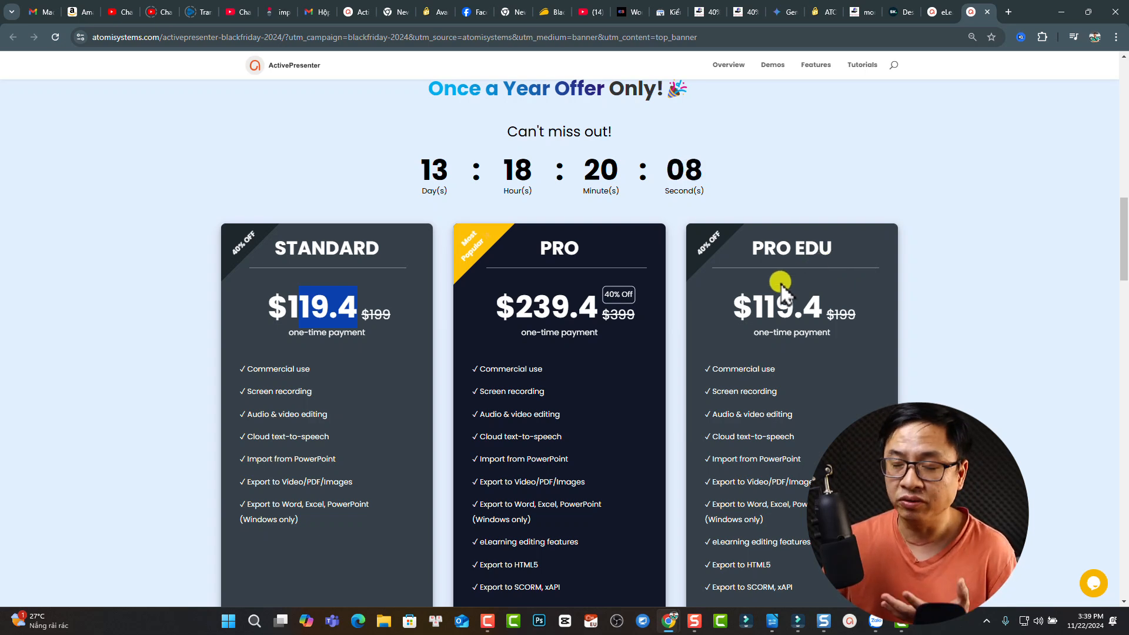
{"action": "scroll", "coordinate": [781, 284], "scroll_direction": "down", "scroll_amount": 4}
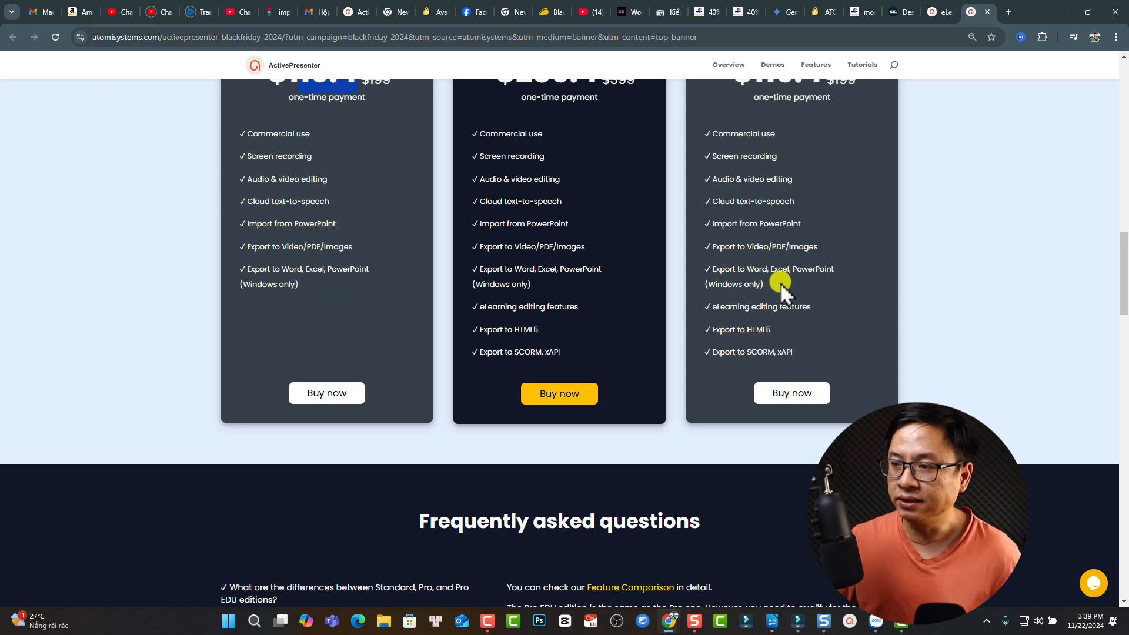
Step: Bring up ActivePresenter's Recording Toolbar from the hidden background apps and stop the recording
{"action": "left_click", "coordinate": [983, 621]}
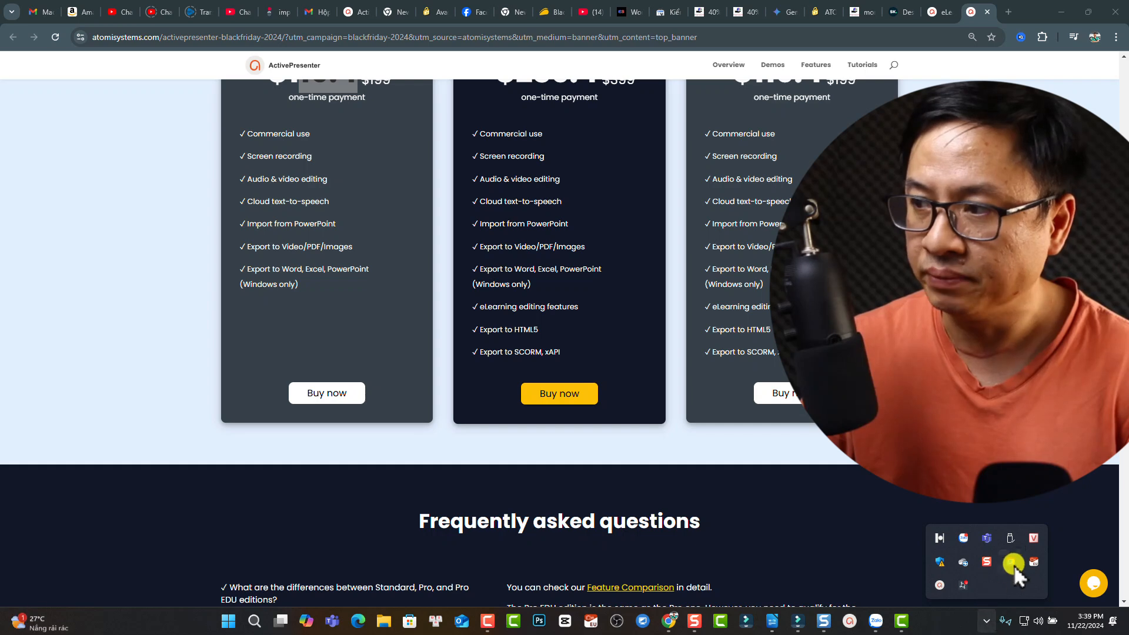
{"action": "left_click", "coordinate": [940, 585]}
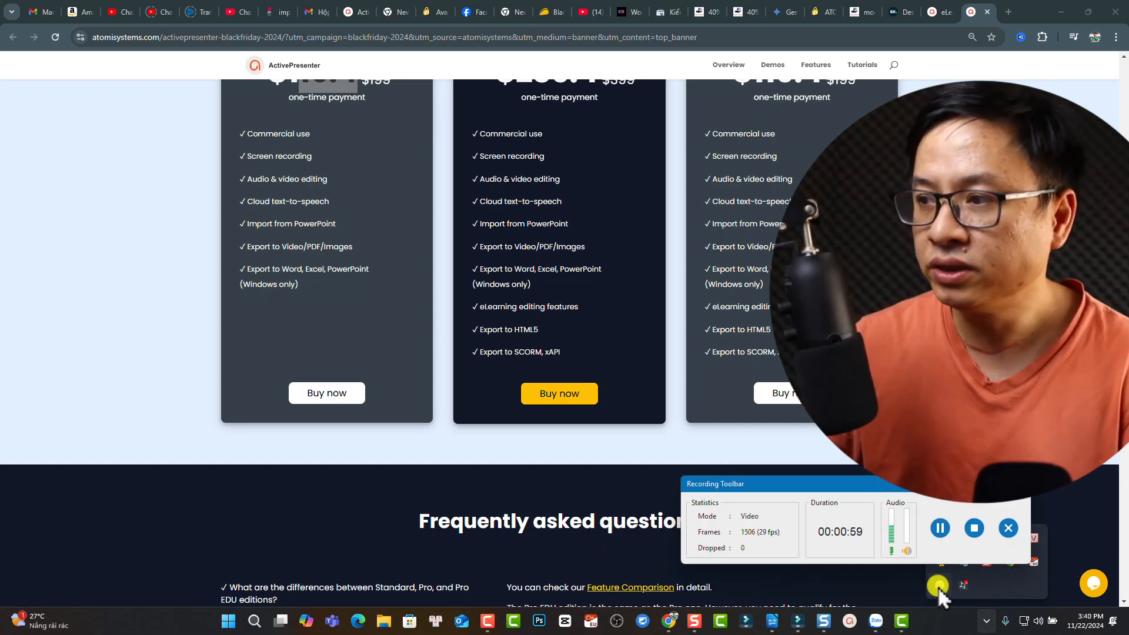
{"action": "left_click", "coordinate": [747, 538]}
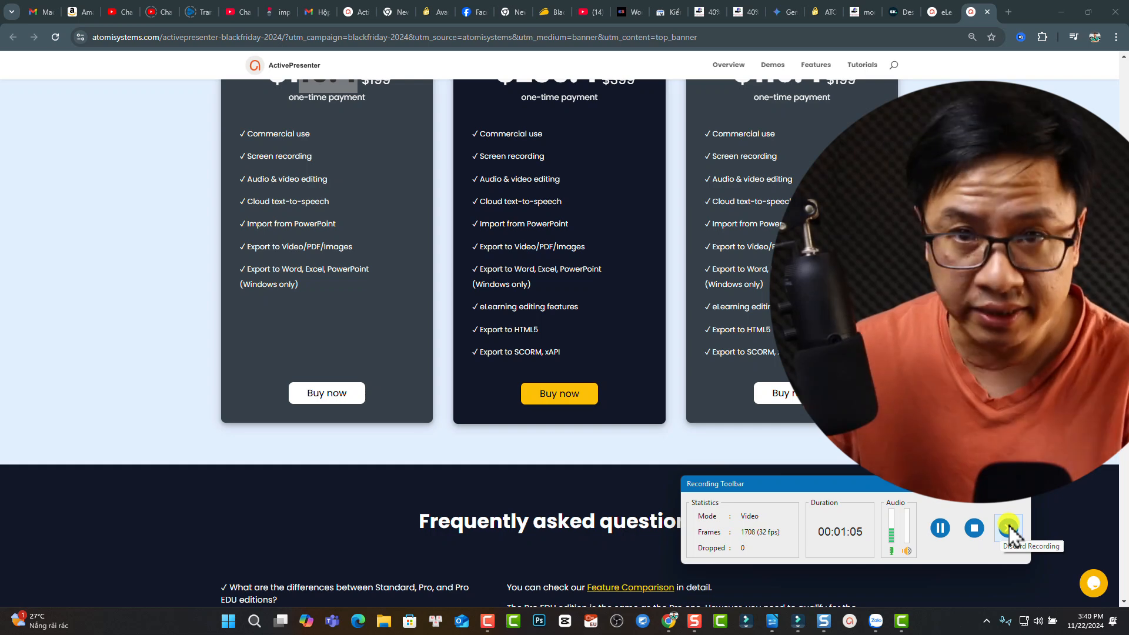
{"action": "left_click", "coordinate": [976, 531]}
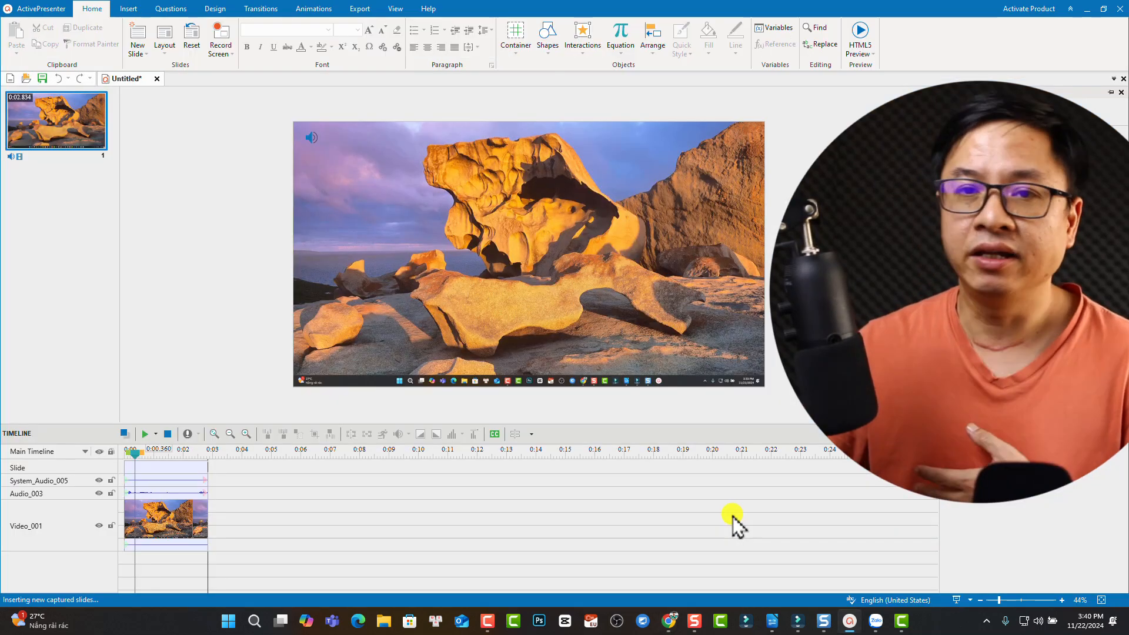
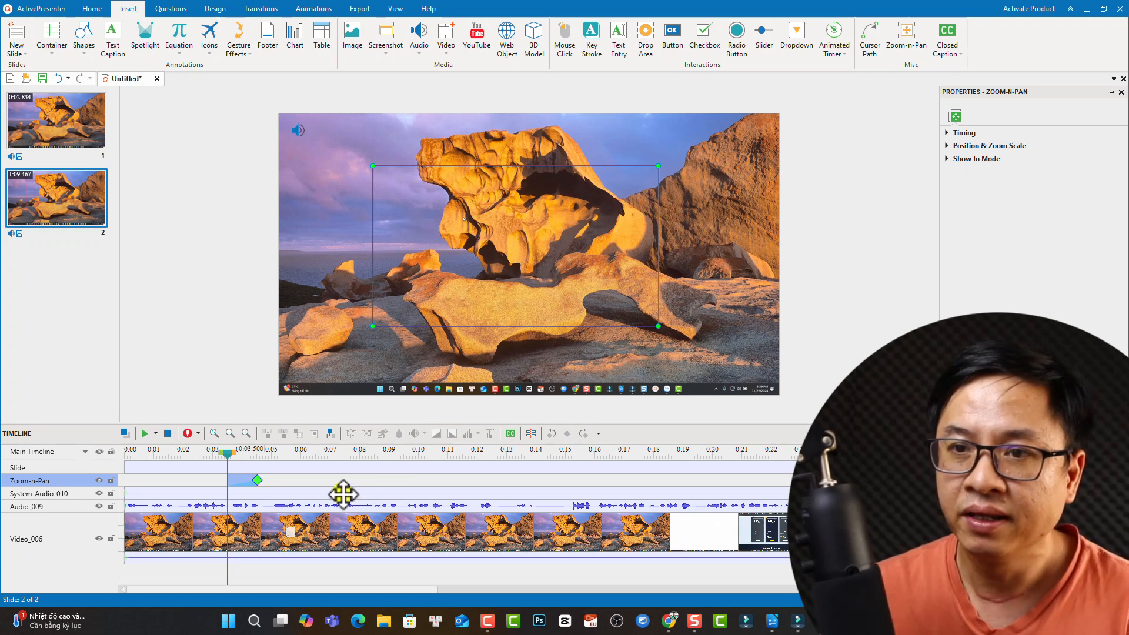
Step: Play past the first zoom to about 5.9 s and insert a Zoom-n-Pan there, enlarged to cover the whole slide
{"action": "left_click", "coordinate": [180, 452]}
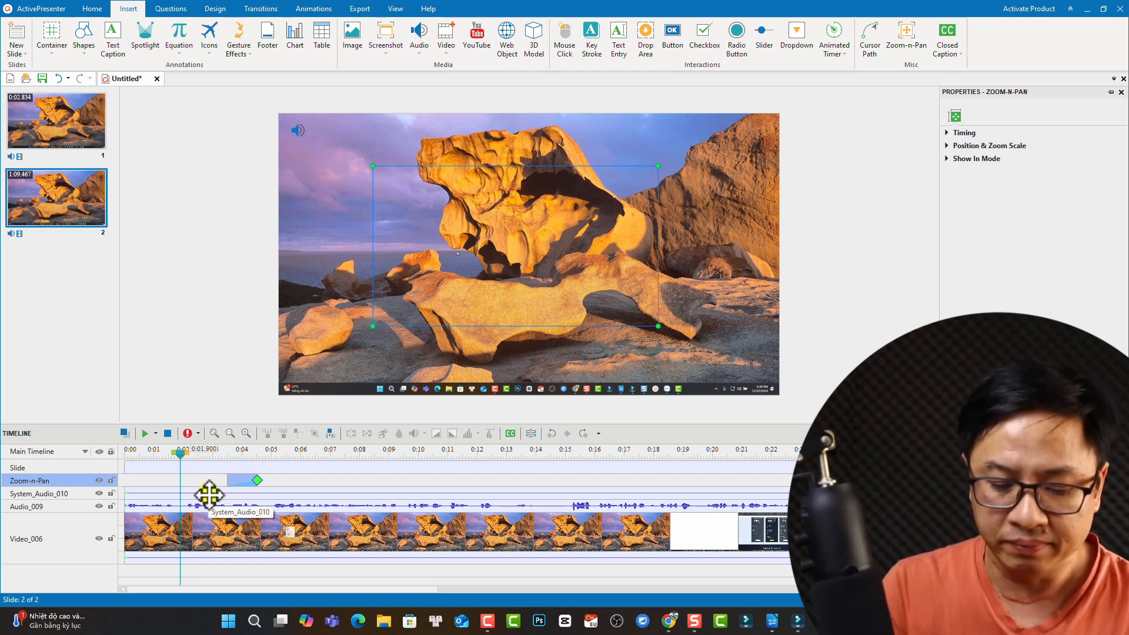
{"action": "key", "text": "space"}
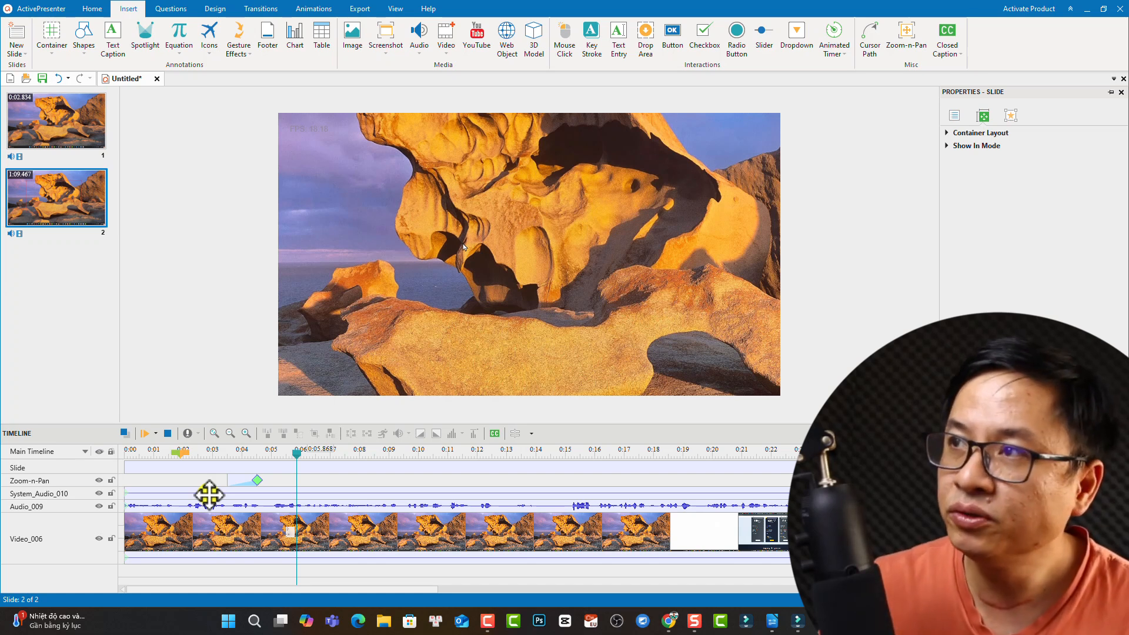
{"action": "left_click", "coordinate": [908, 50]}
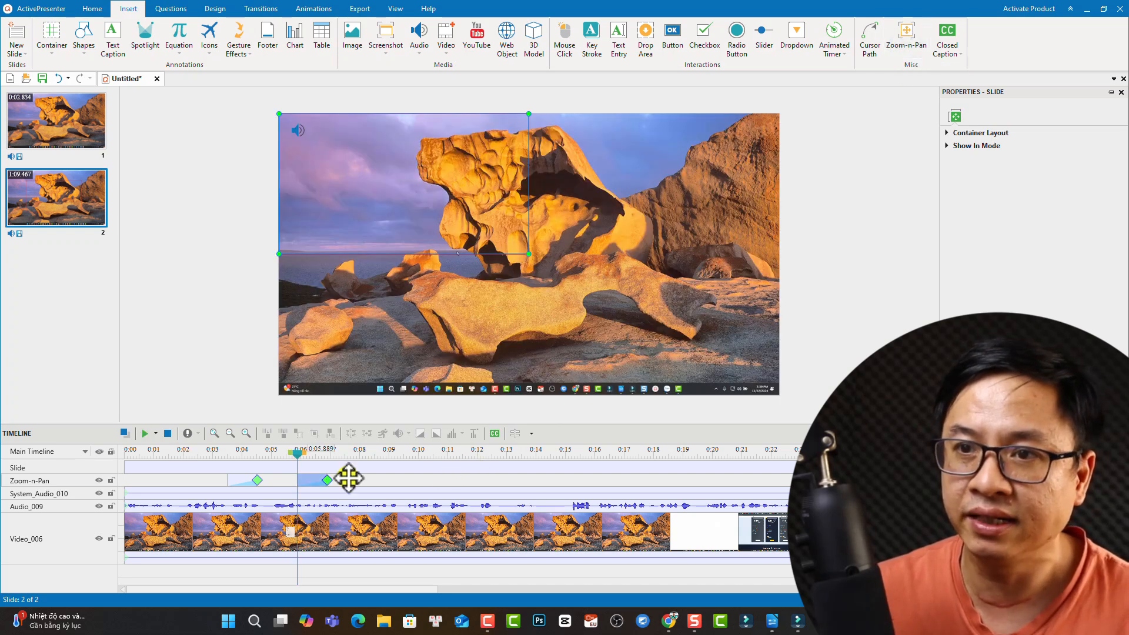
{"action": "left_click", "coordinate": [301, 483]}
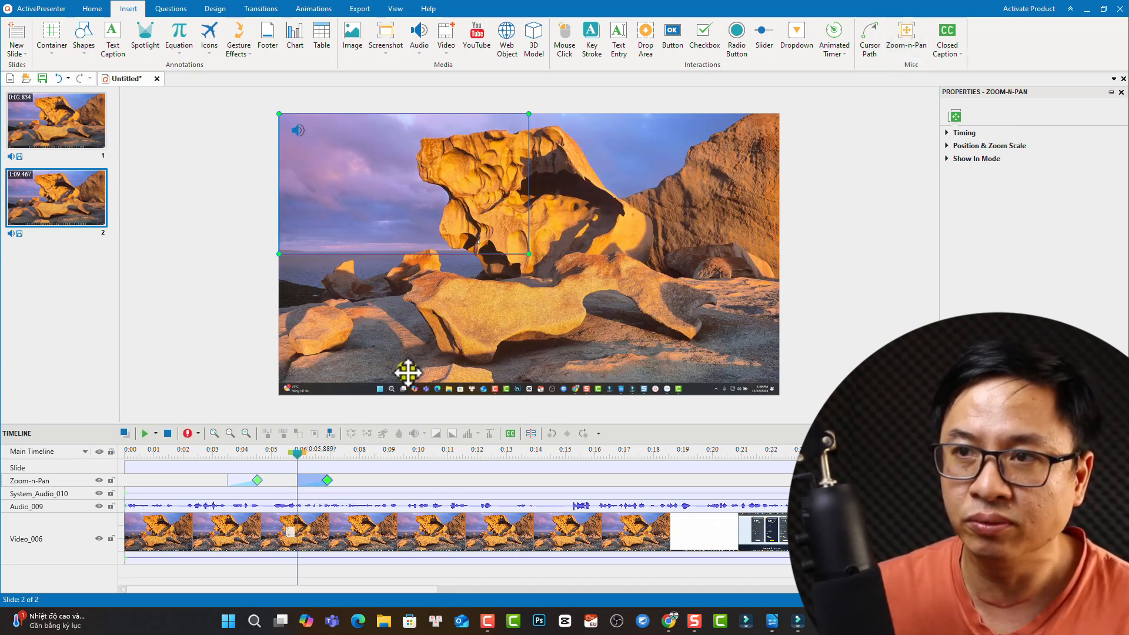
{"action": "left_click_drag", "start_coordinate": [528, 252], "coordinate": [798, 414]}
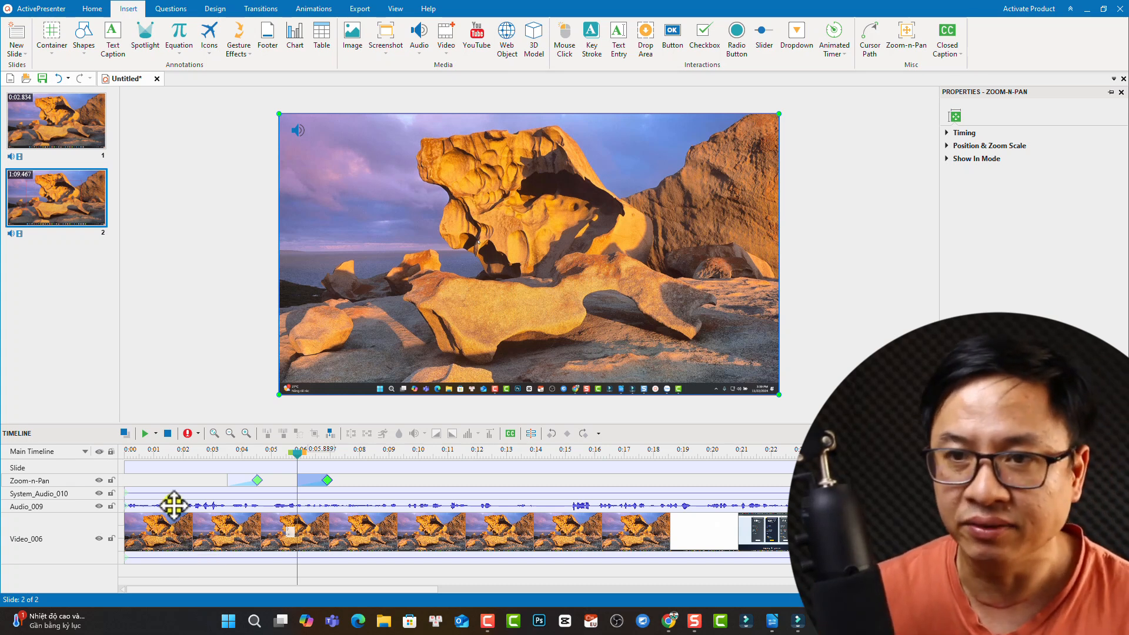
Step: Preview the timeline from about 2.1 s through both Zoom-n-Pan effects to check the zoom in and out
{"action": "left_click", "coordinate": [186, 451]}
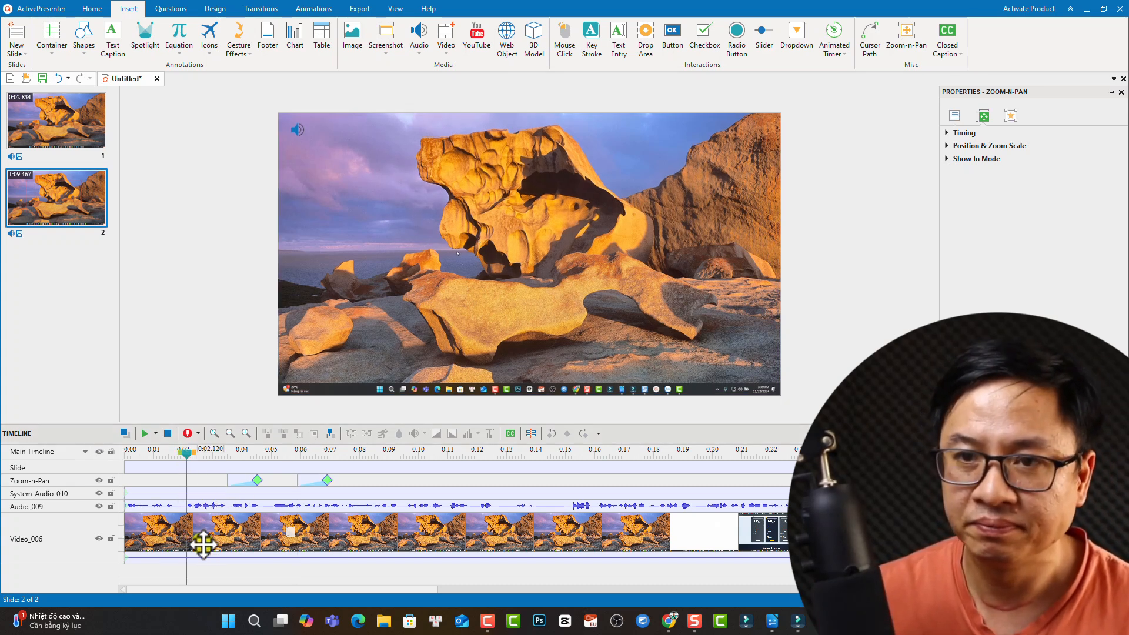
{"action": "key", "text": "space"}
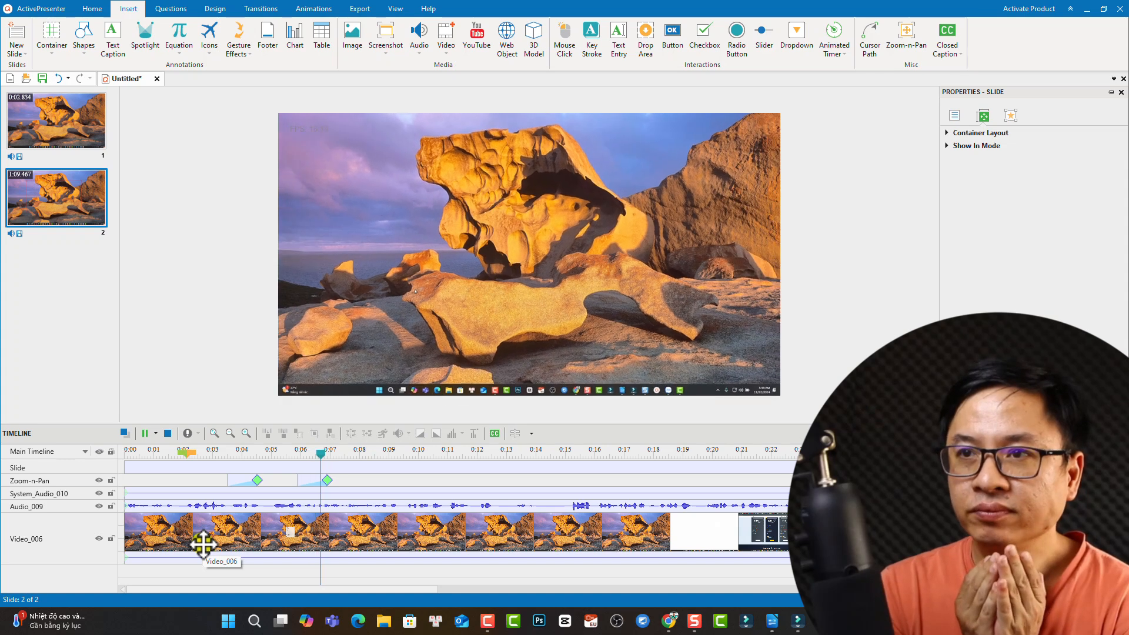
{"action": "key", "text": "space"}
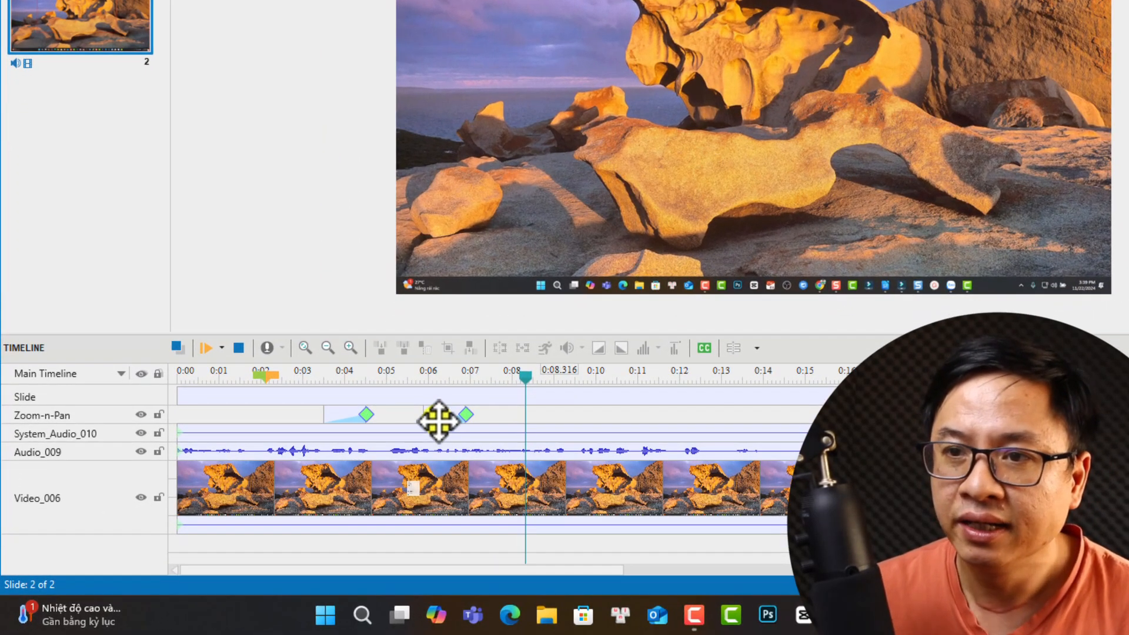
Step: Lengthen the second Zoom-n-Pan on the timeline to about 3.1 s and compare its duration with the first one
{"action": "left_click", "coordinate": [439, 419]}
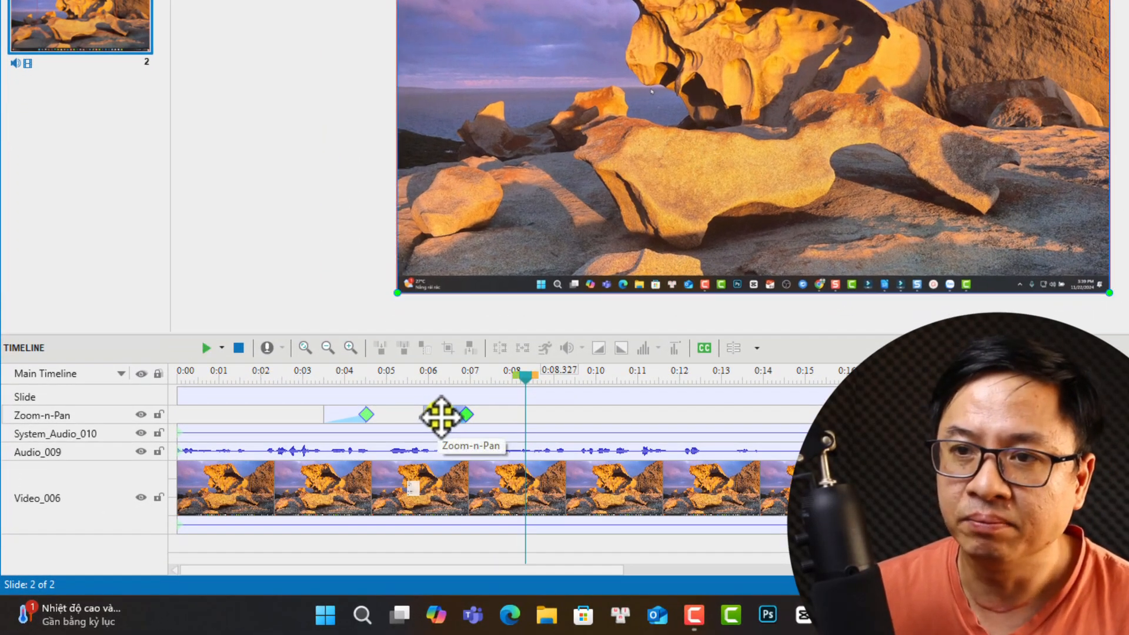
{"action": "left_click", "coordinate": [445, 376]}
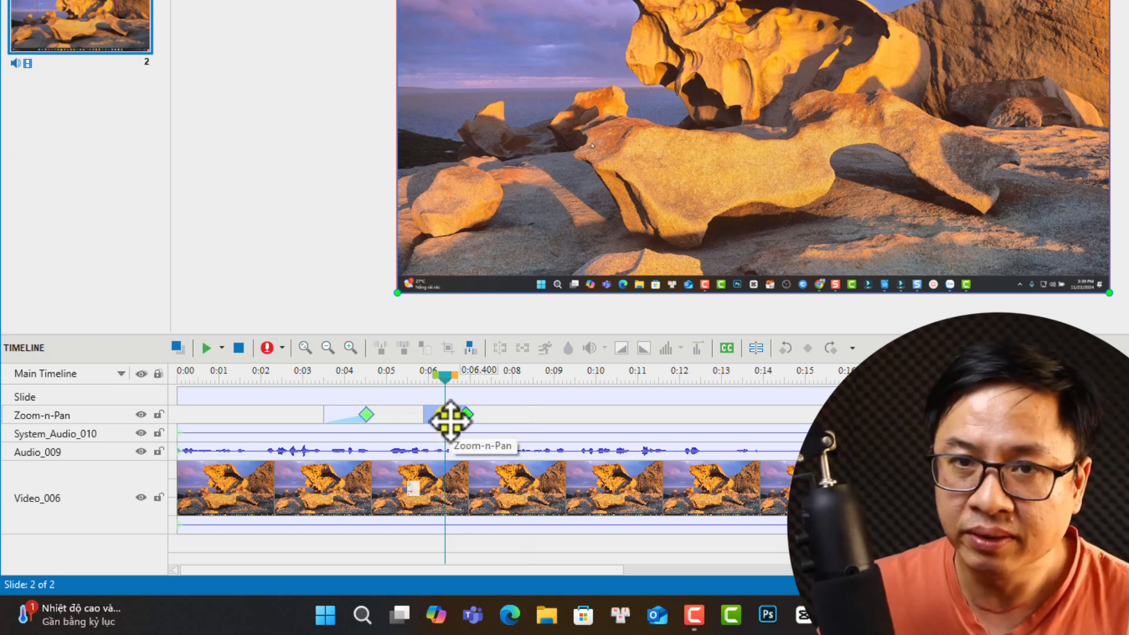
{"action": "left_click", "coordinate": [467, 415]}
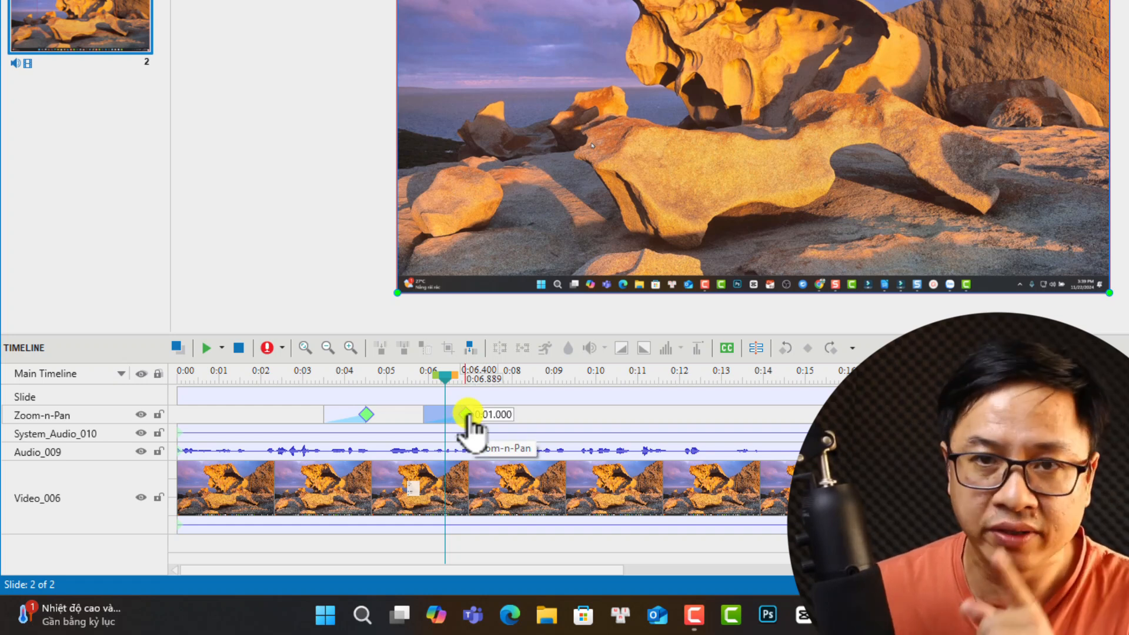
{"action": "left_click_drag", "start_coordinate": [467, 415], "coordinate": [555, 415]}
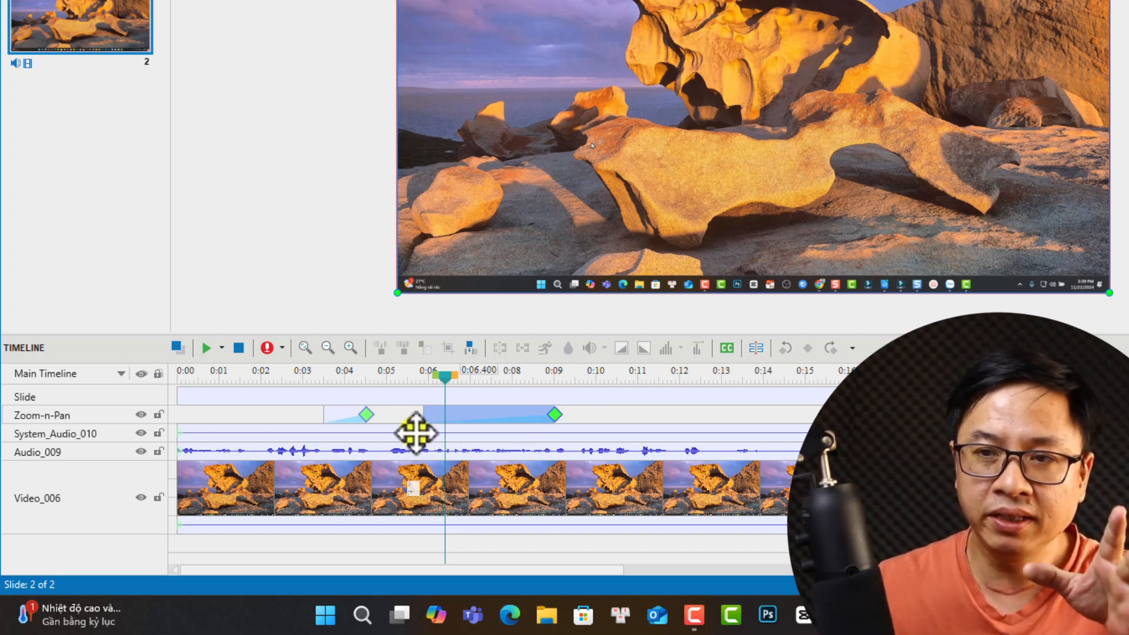
{"action": "left_click", "coordinate": [366, 414]}
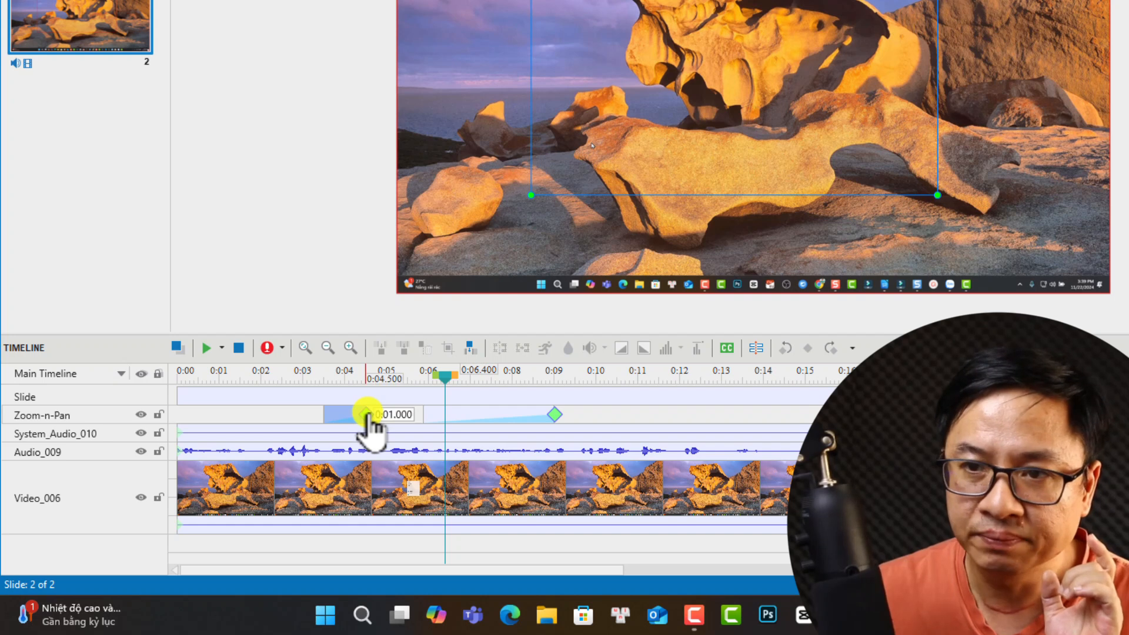
{"action": "left_click", "coordinate": [555, 415]}
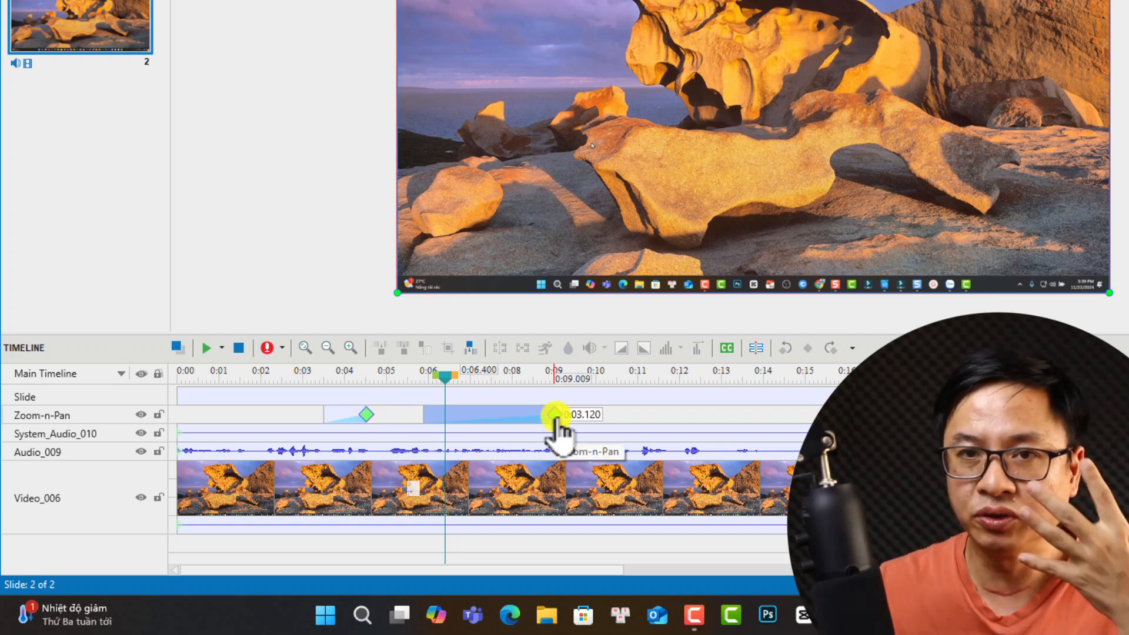
Step: Preview the timeline from about 2.5 s to about 10.4 s to check the slower zoom-out
{"action": "left_click", "coordinate": [282, 382]}
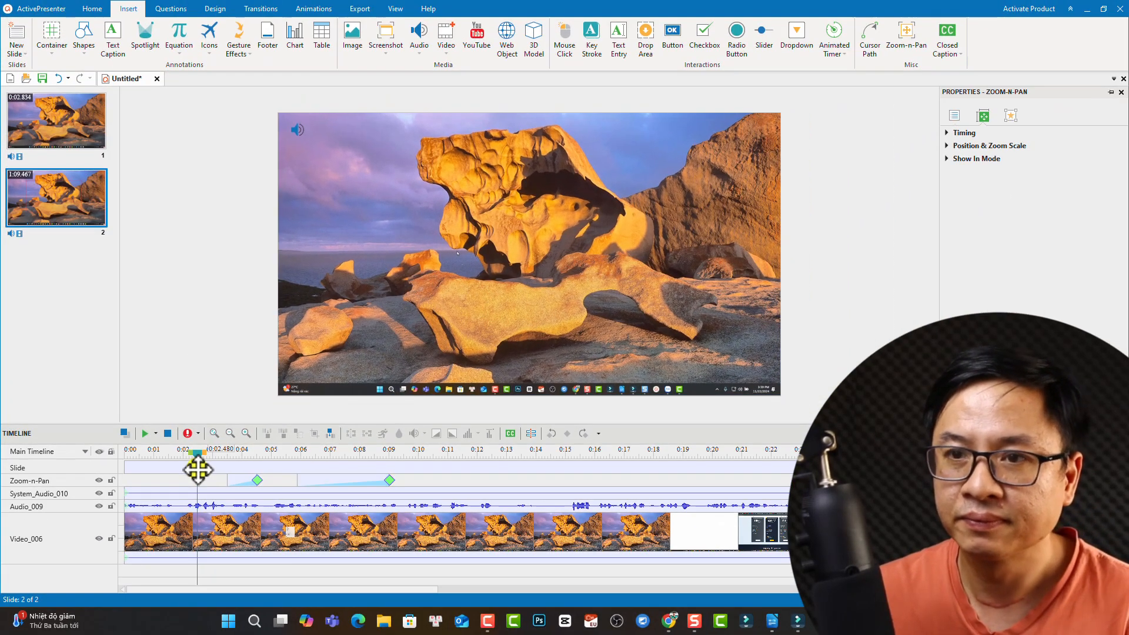
{"action": "key", "text": "space"}
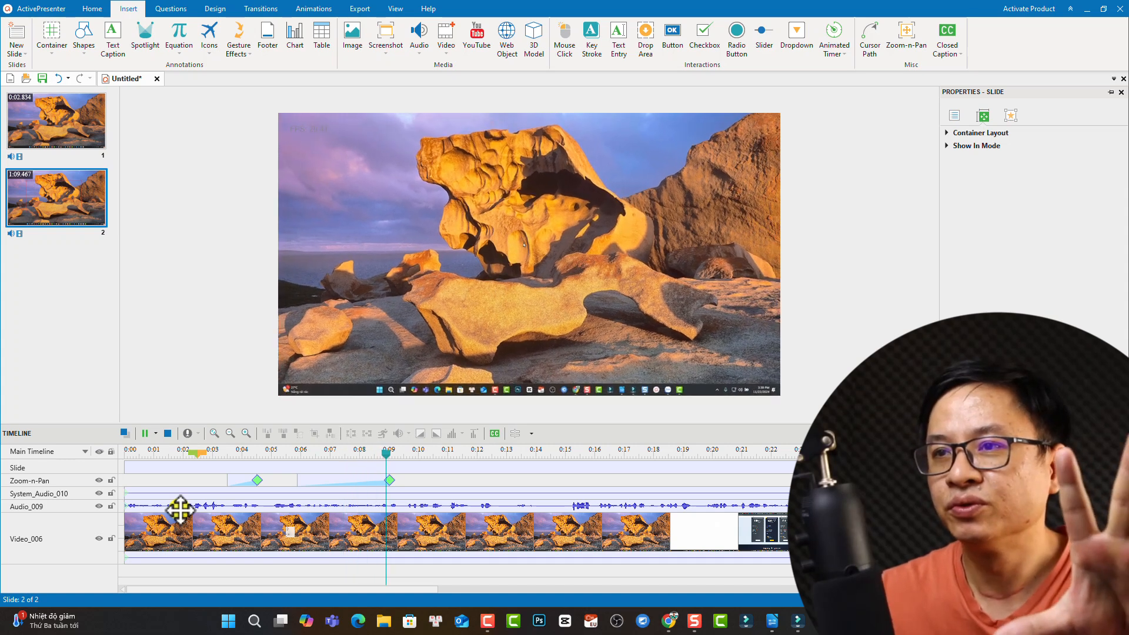
{"action": "key", "text": "space"}
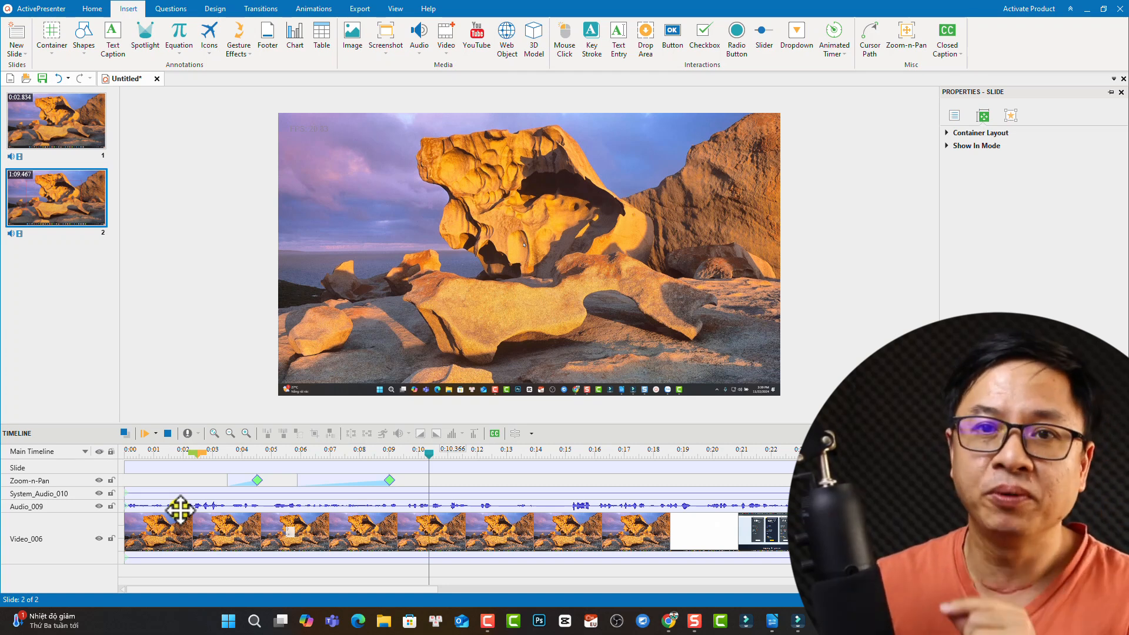
Step: Move the second Zoom-n-Pan to start at about 13.8 s and preview both zooms from about 1.8 s
{"action": "left_click", "coordinate": [321, 479]}
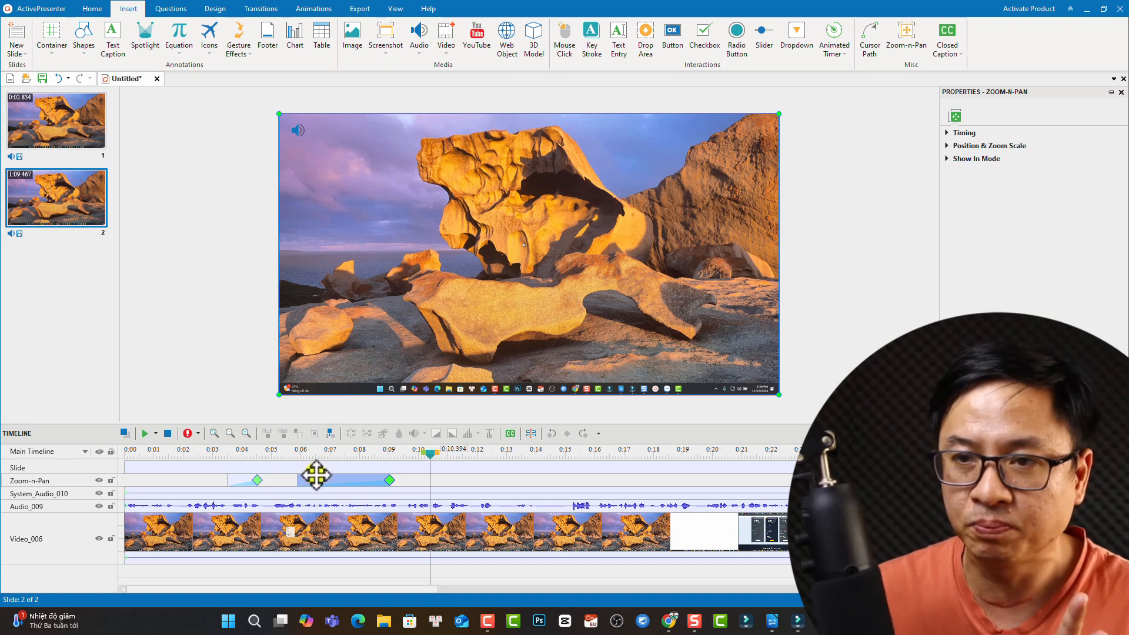
{"action": "left_click_drag", "start_coordinate": [318, 481], "coordinate": [550, 479]}
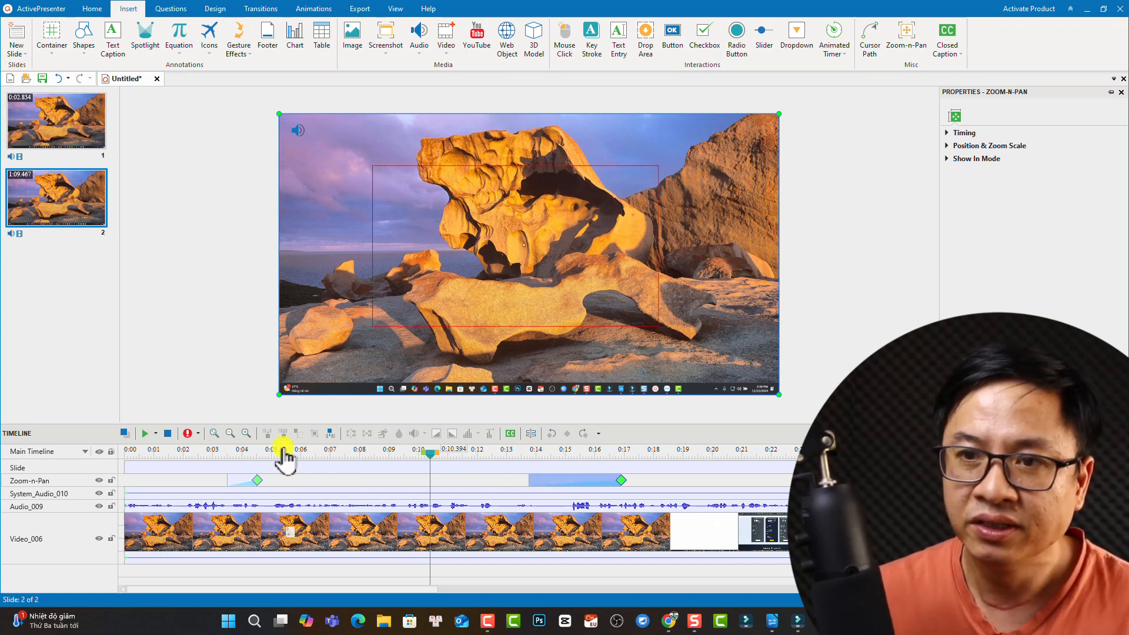
{"action": "left_click", "coordinate": [228, 482]}
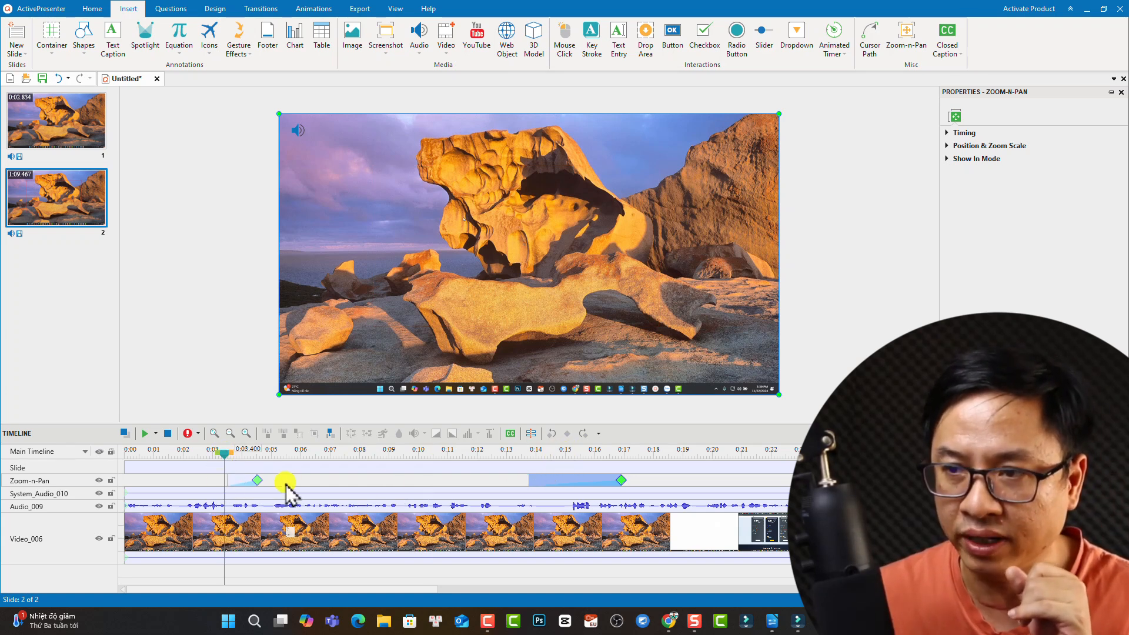
{"action": "left_click", "coordinate": [178, 454]}
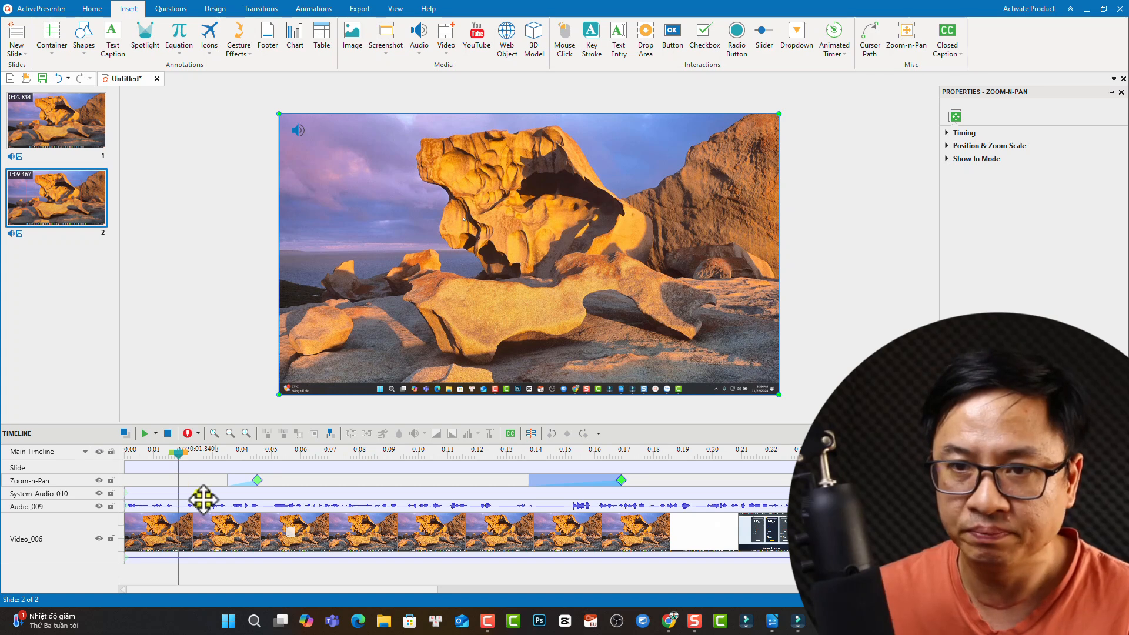
{"action": "key", "text": "space"}
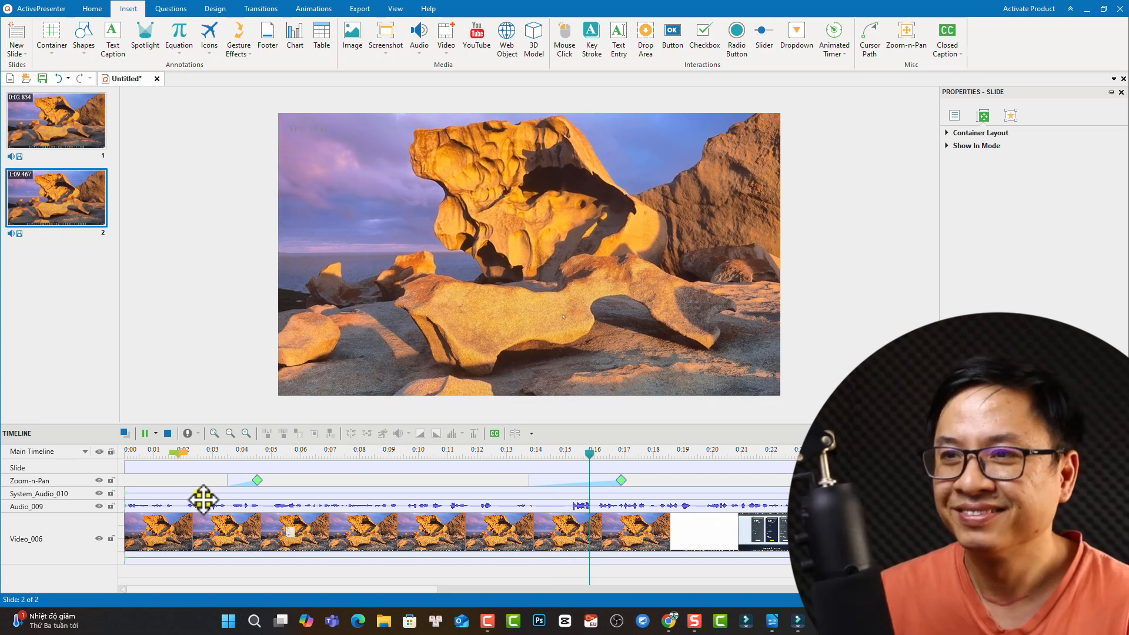
{"action": "key", "text": "space"}
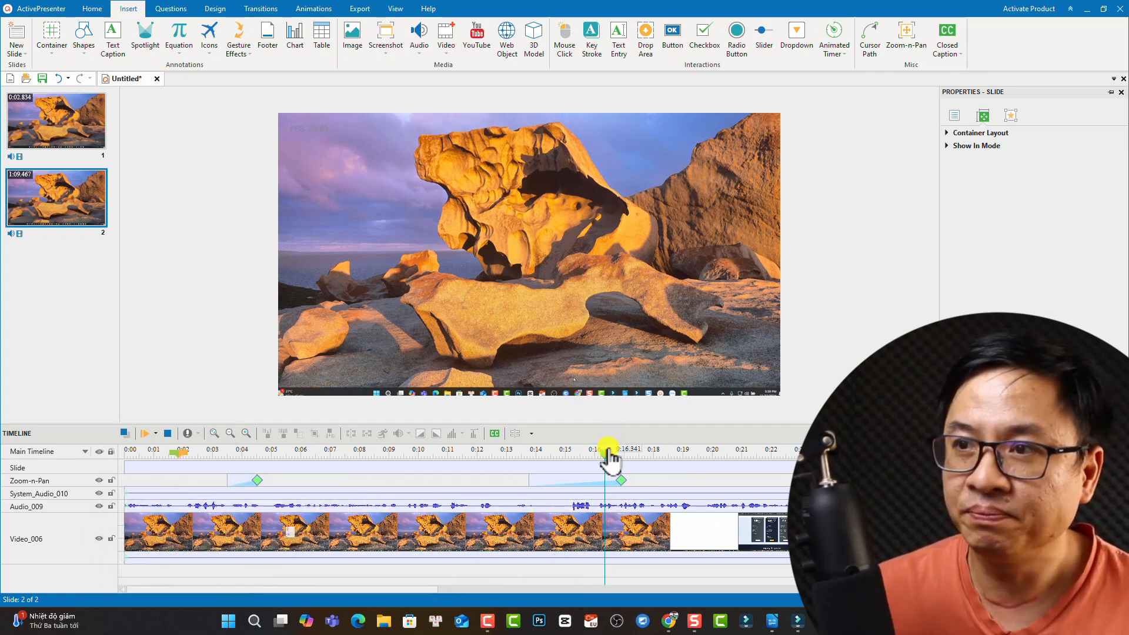
Step: Give the recorded video (Video_006) a Circle cursor highlight with an opacity of 134
{"action": "left_click", "coordinate": [480, 453]}
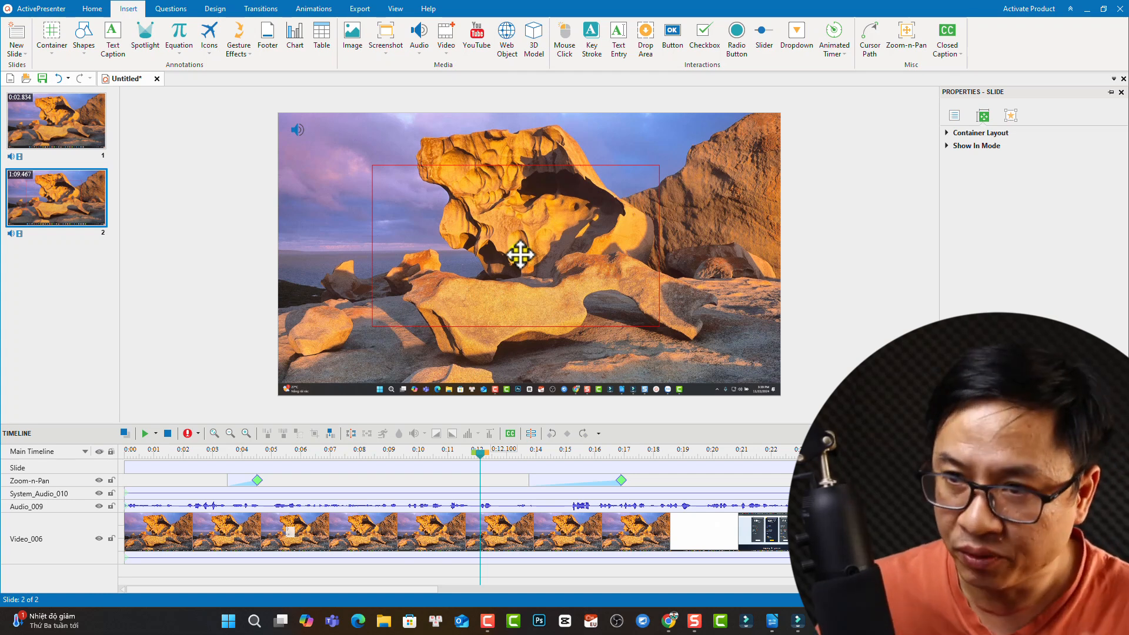
{"action": "left_click", "coordinate": [394, 533]}
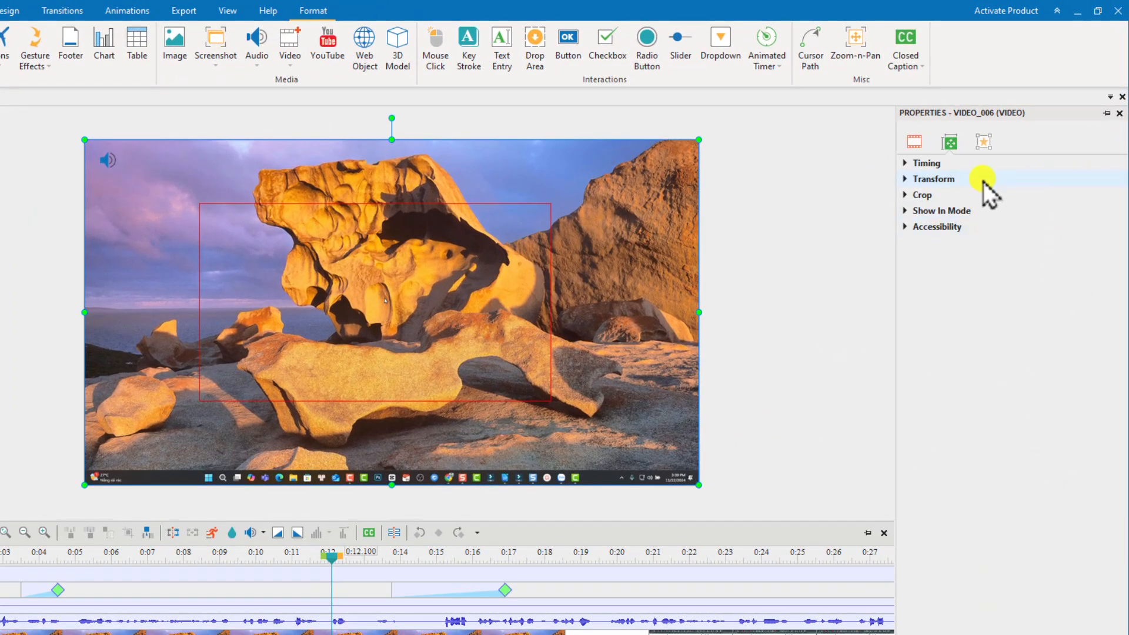
{"action": "left_click", "coordinate": [914, 142]}
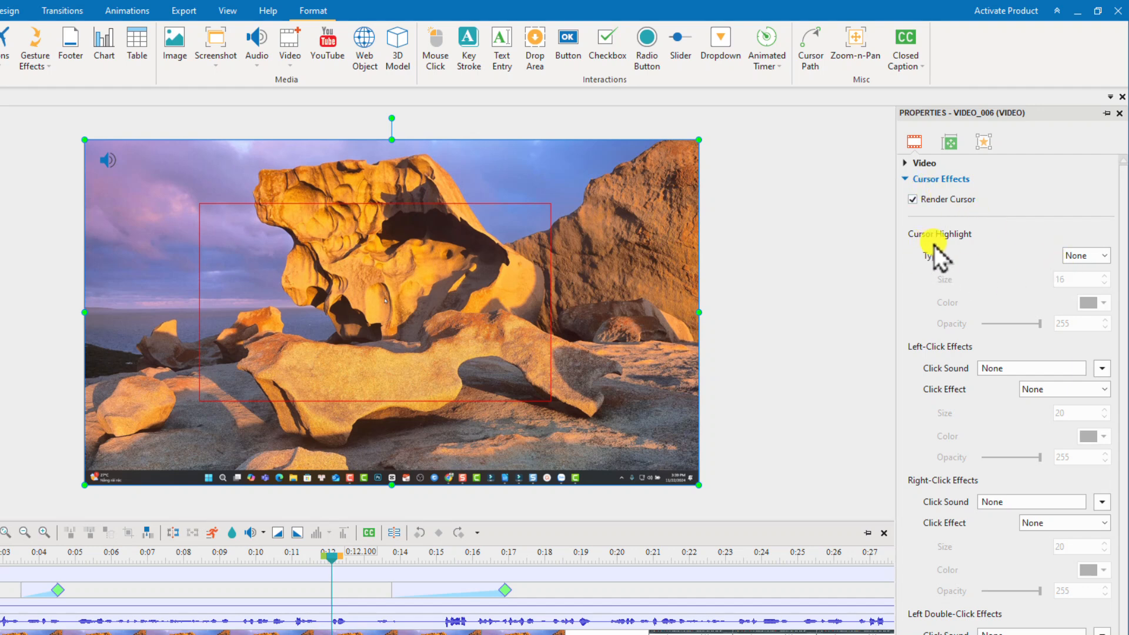
{"action": "left_click", "coordinate": [1106, 258]}
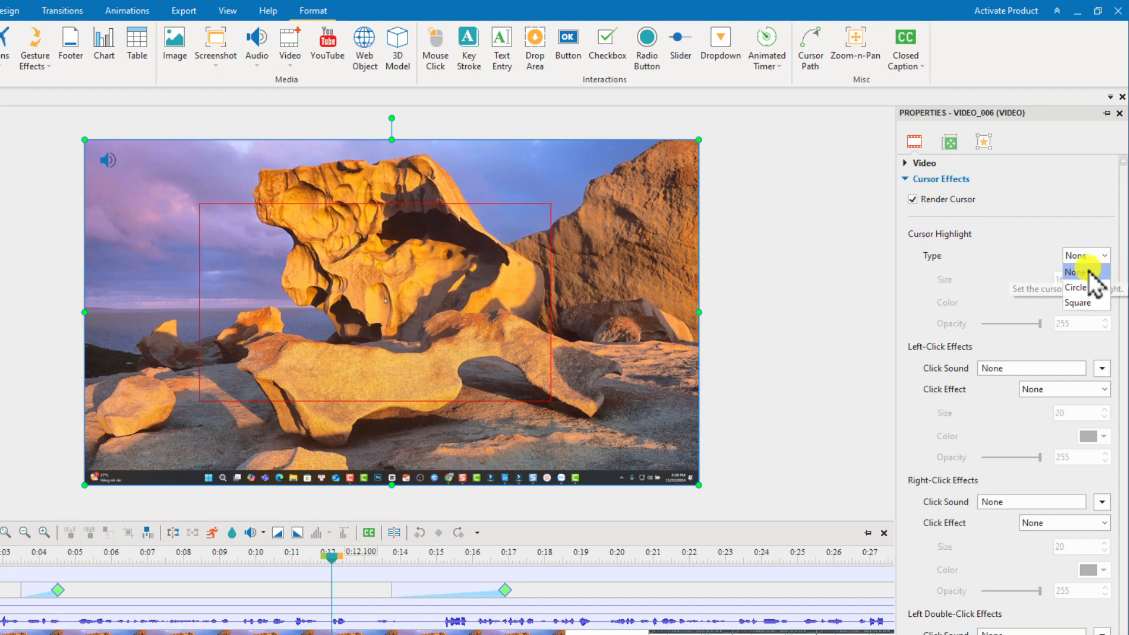
{"action": "left_click", "coordinate": [1074, 286]}
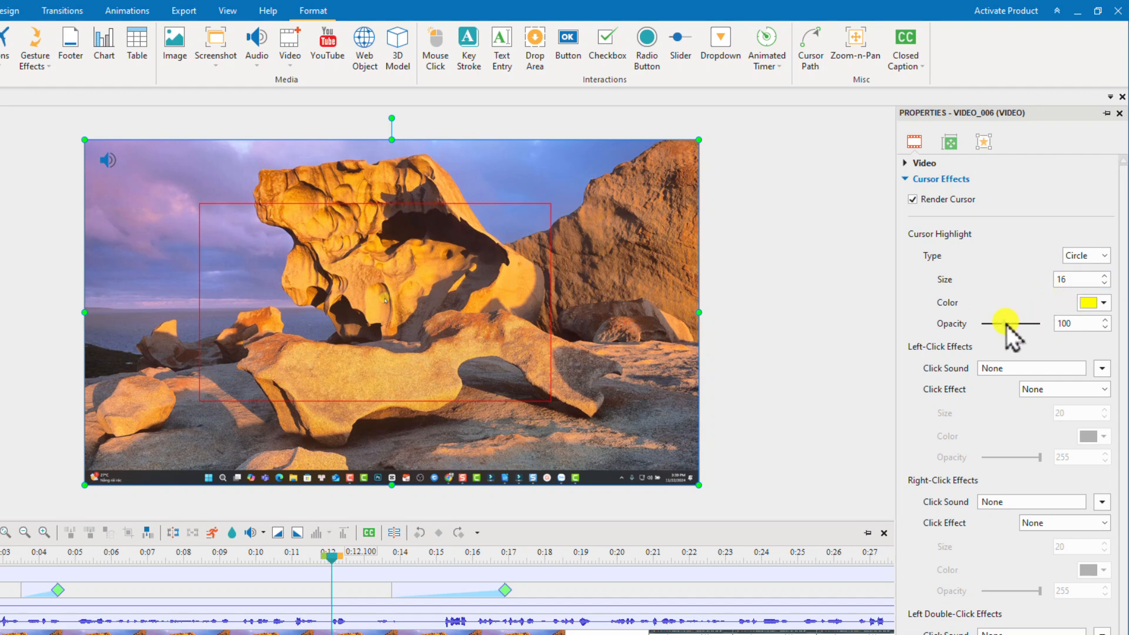
{"action": "left_click_drag", "start_coordinate": [1006, 324], "coordinate": [1013, 325]}
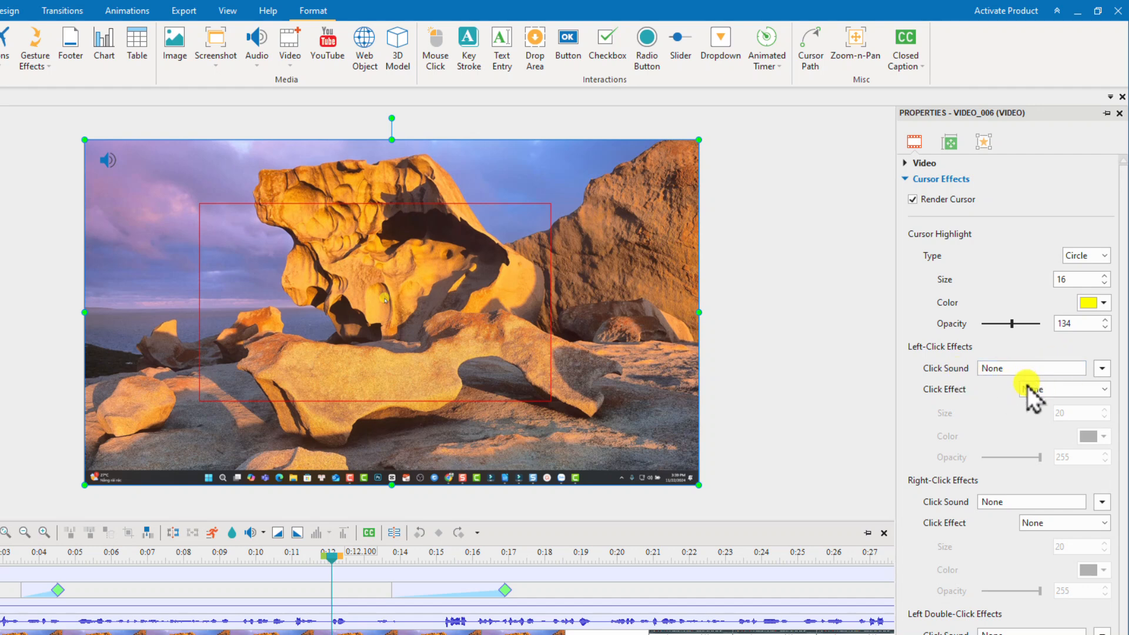
Step: Set the video's left-click effects to the Mouse Click 1 sound and the Concentric Circles click effect
{"action": "left_click", "coordinate": [1102, 368]}
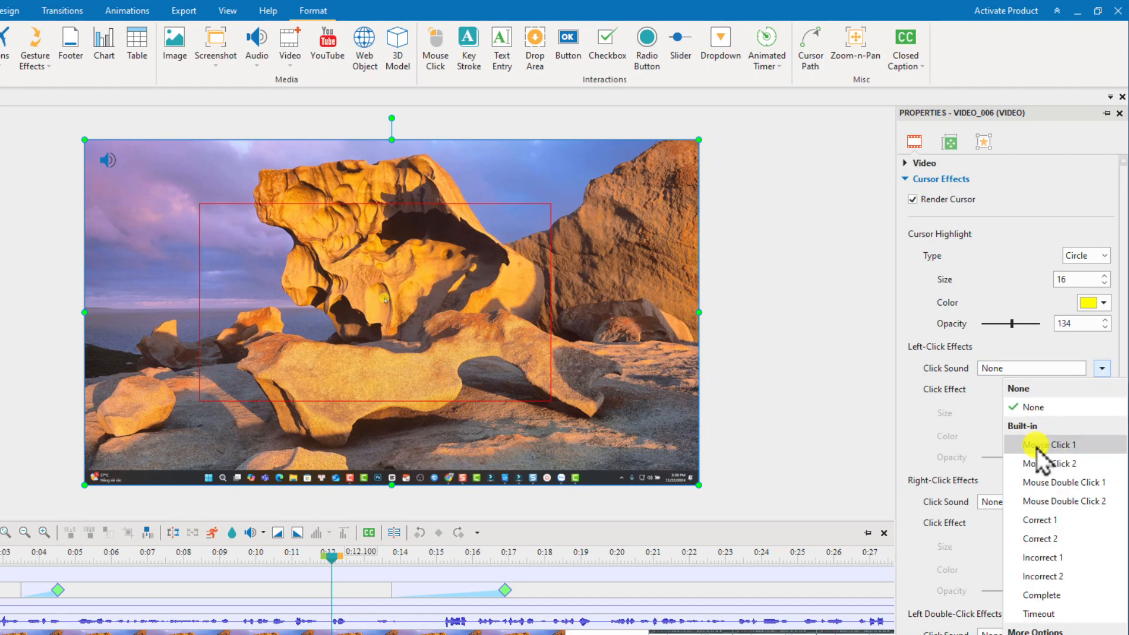
{"action": "left_click", "coordinate": [1039, 445]}
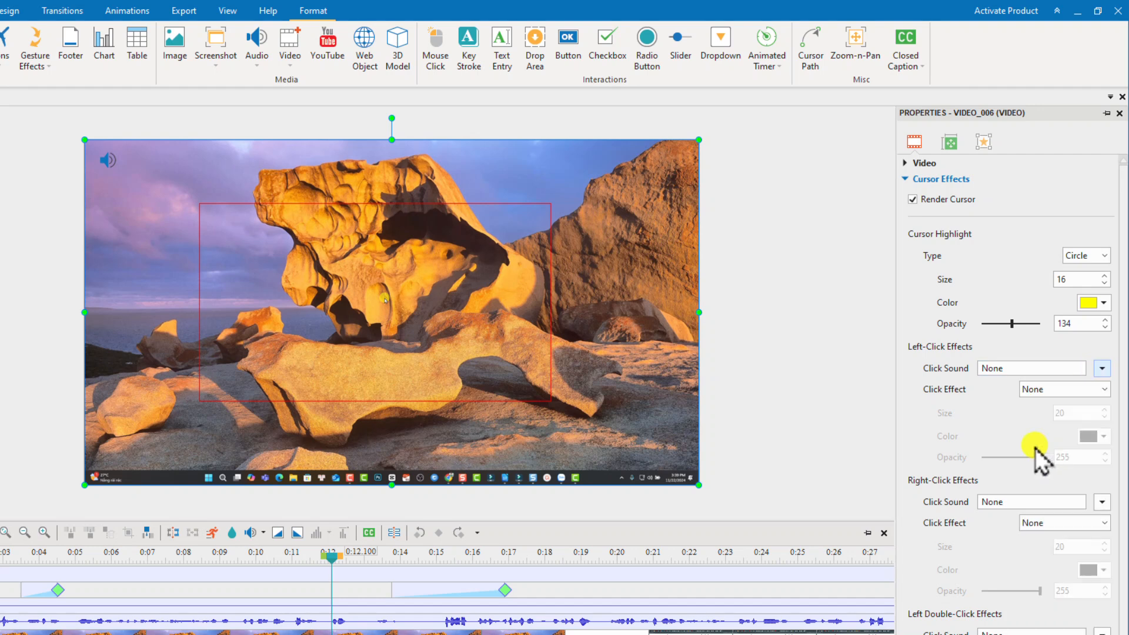
{"action": "left_click", "coordinate": [1101, 391]}
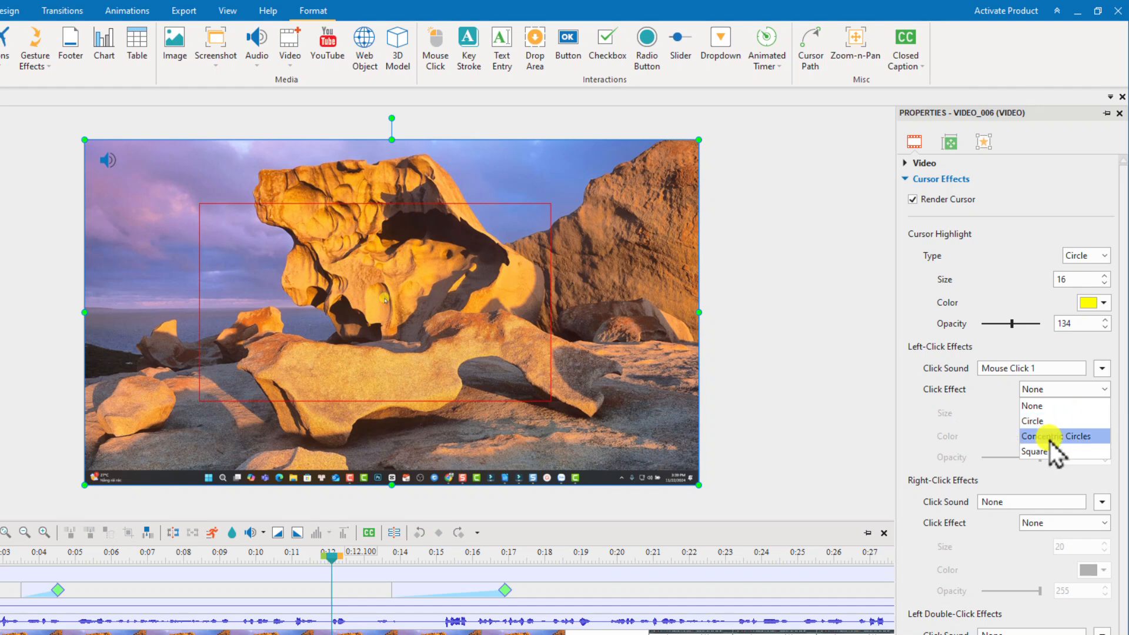
{"action": "left_click", "coordinate": [1050, 438]}
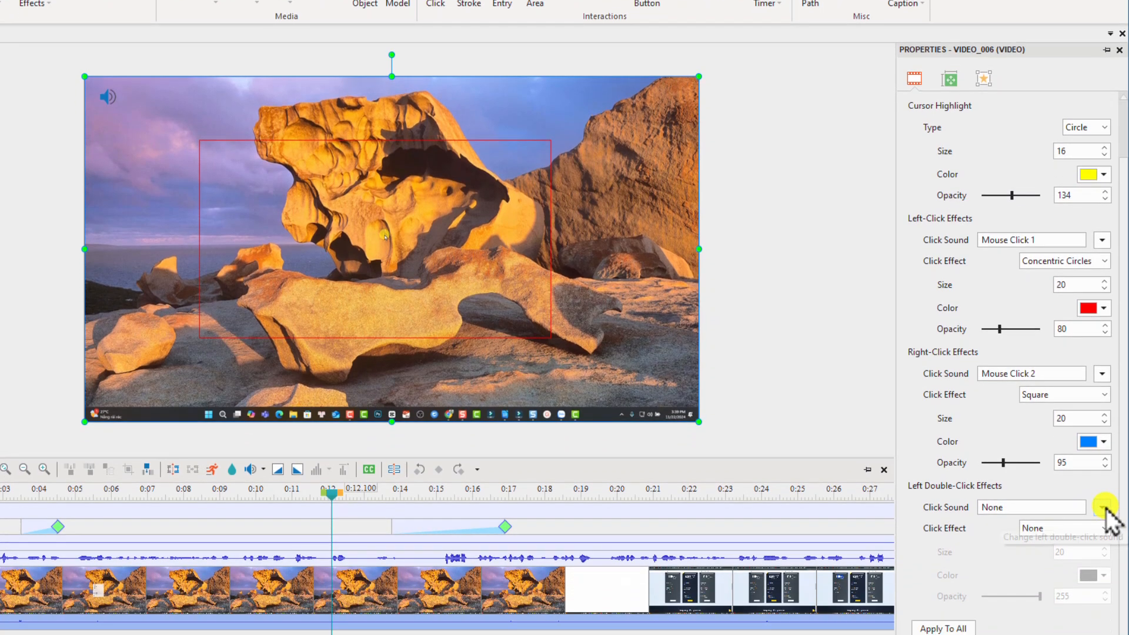
Step: Set the left double-click effects to the Mouse Click 1 sound and a green Circle click effect
{"action": "left_click", "coordinate": [1102, 571]}
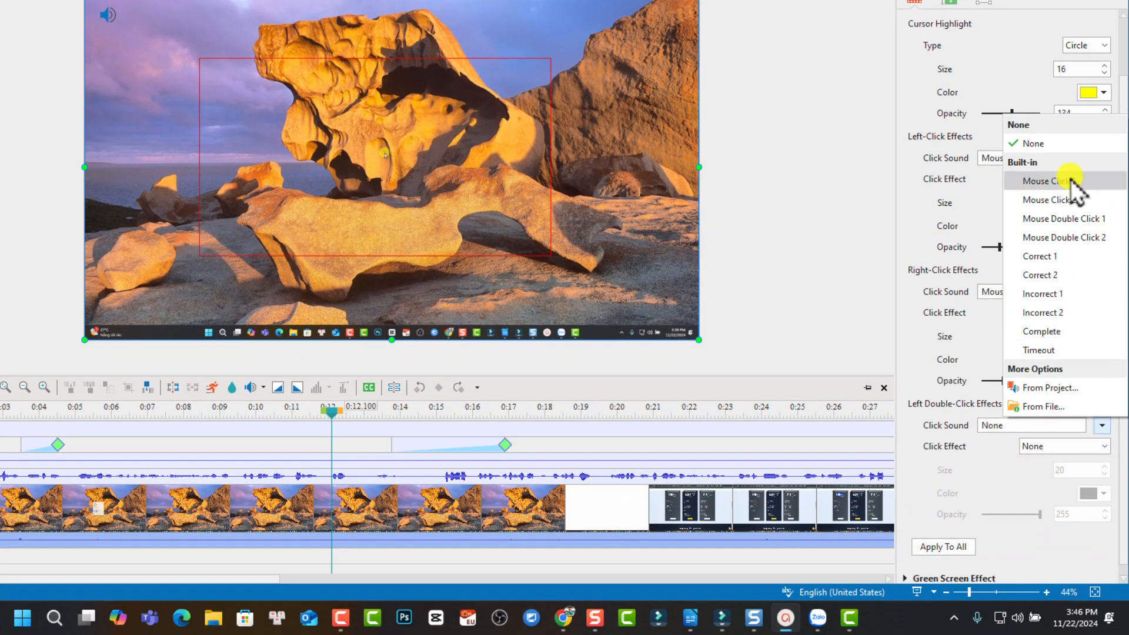
{"action": "left_click", "coordinate": [1067, 182]}
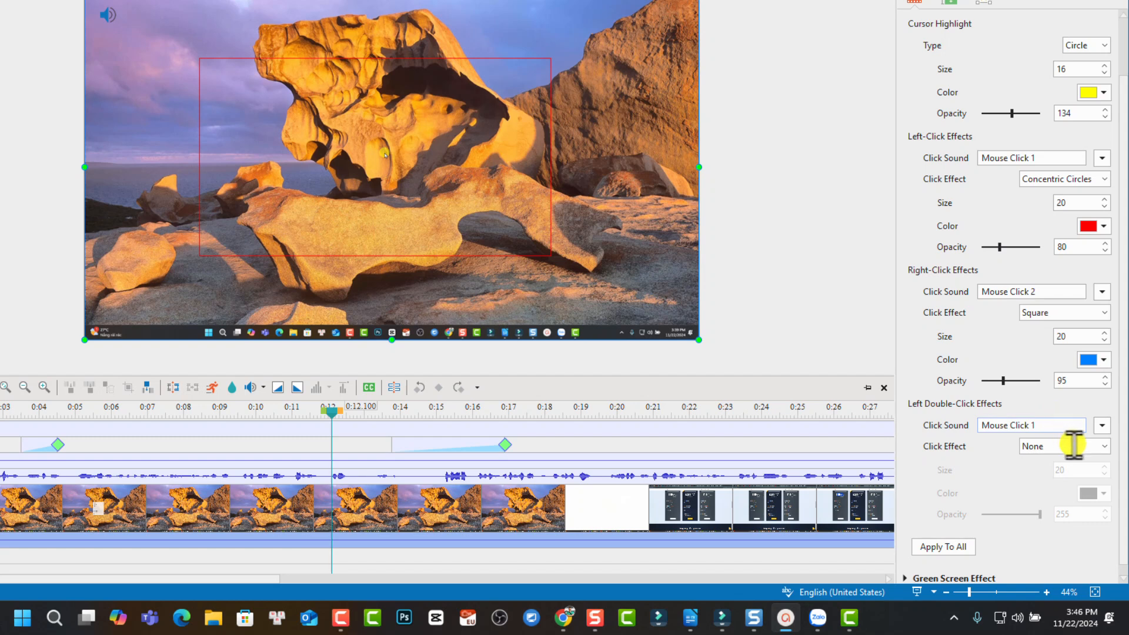
{"action": "left_click", "coordinate": [1104, 454]}
{"action": "left_click", "coordinate": [1052, 481]}
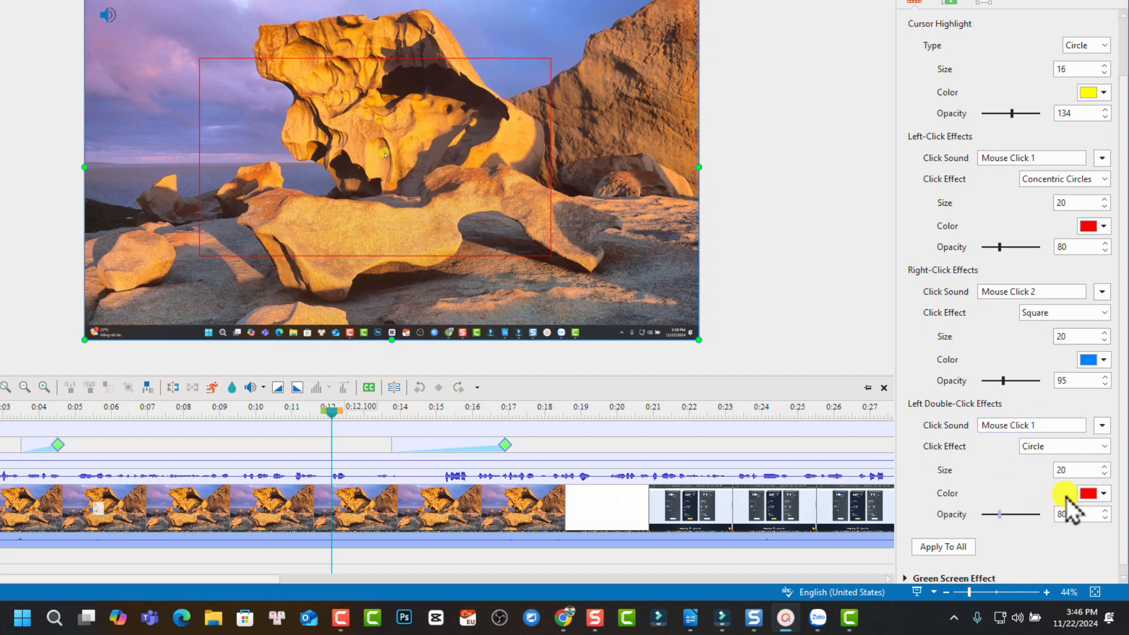
{"action": "left_click", "coordinate": [1104, 494]}
{"action": "left_click", "coordinate": [1039, 437]}
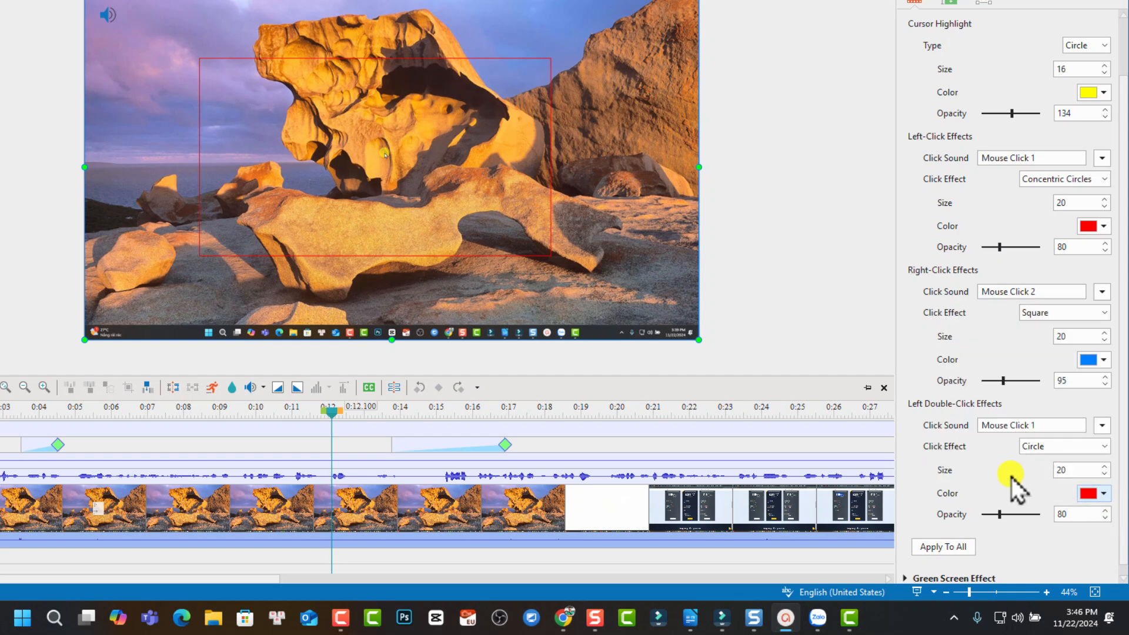
Step: Open the Export To Video settings, review the rendering, video, audio and MP4 output options, and cancel without exporting
{"action": "scroll", "coordinate": [999, 494], "scroll_direction": "down", "scroll_amount": 1}
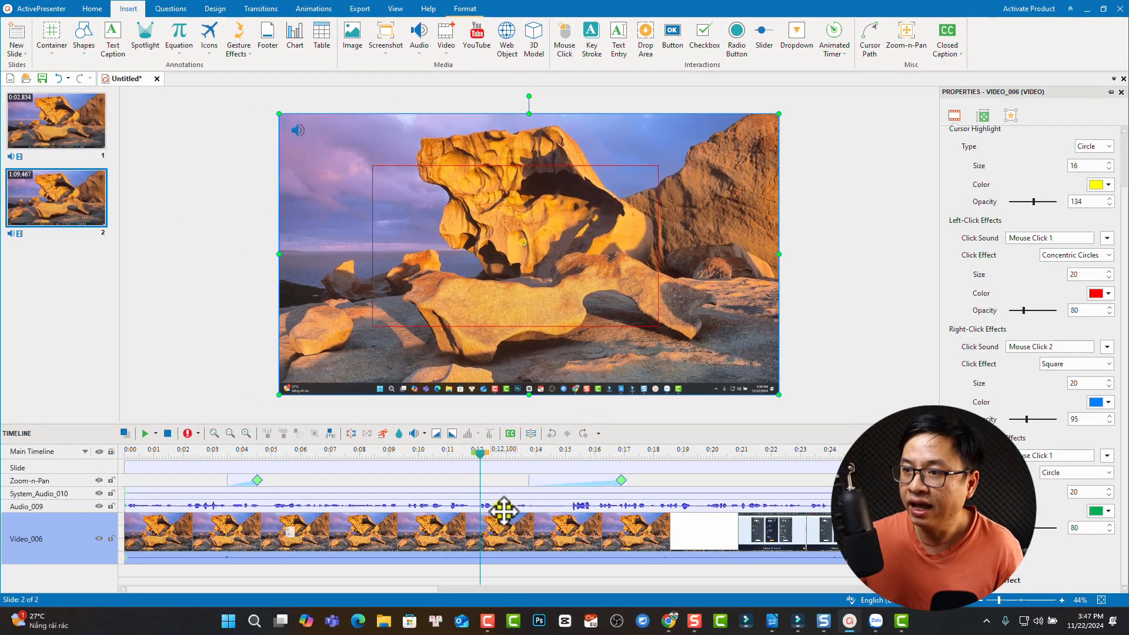
{"action": "scroll", "coordinate": [504, 507], "scroll_direction": "down", "scroll_amount": 2}
{"action": "scroll", "coordinate": [503, 506], "scroll_direction": "down", "scroll_amount": 1}
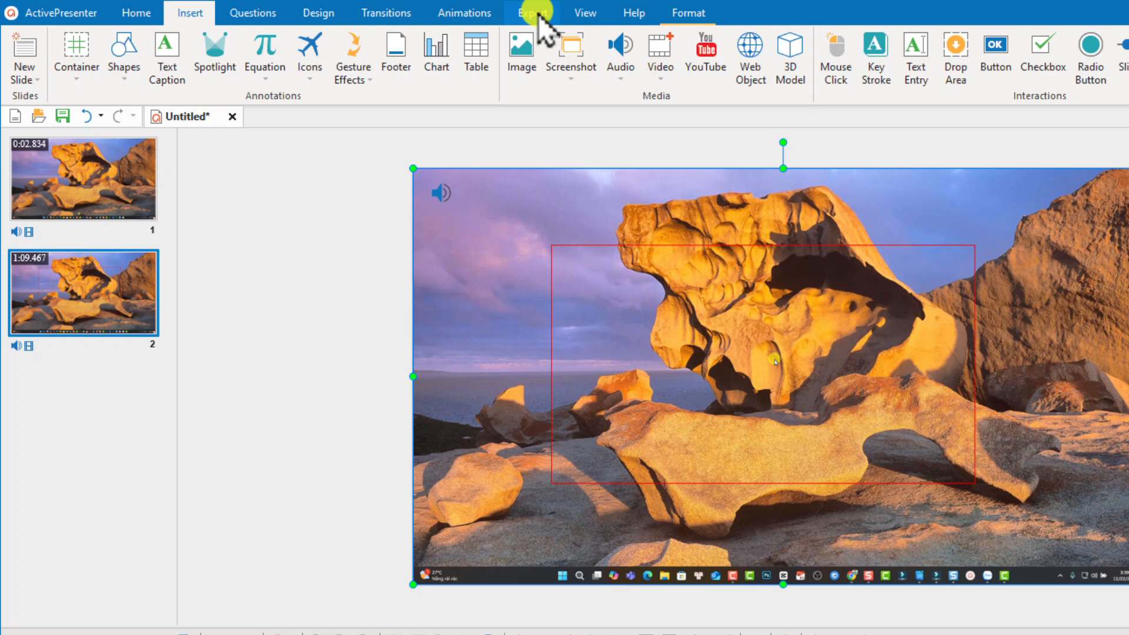
{"action": "left_click", "coordinate": [536, 13]}
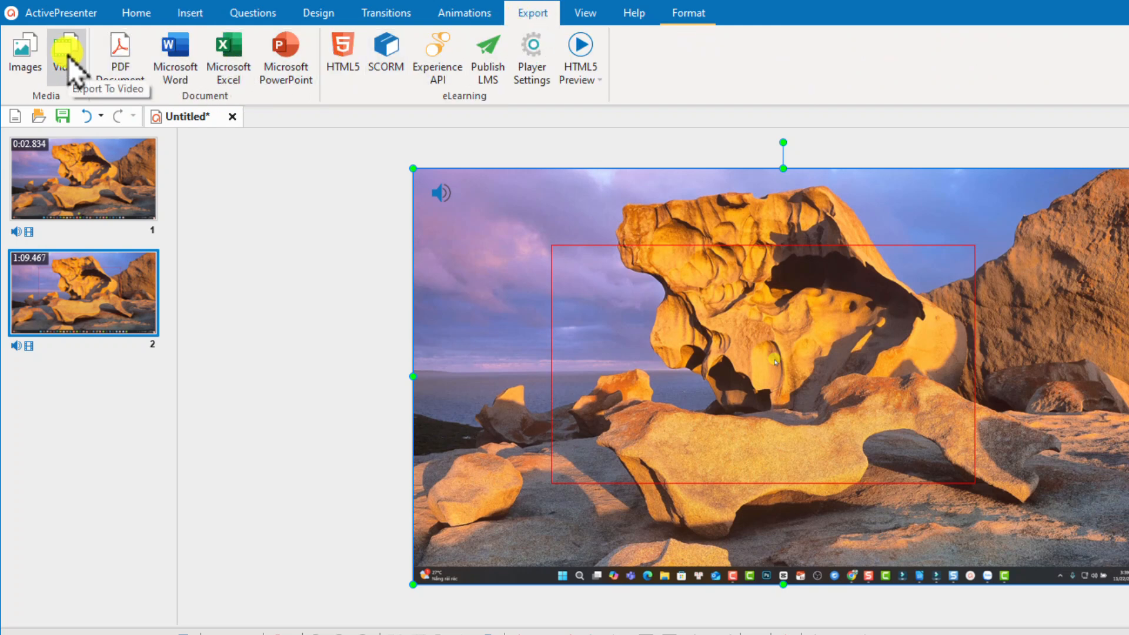
{"action": "left_click", "coordinate": [67, 54]}
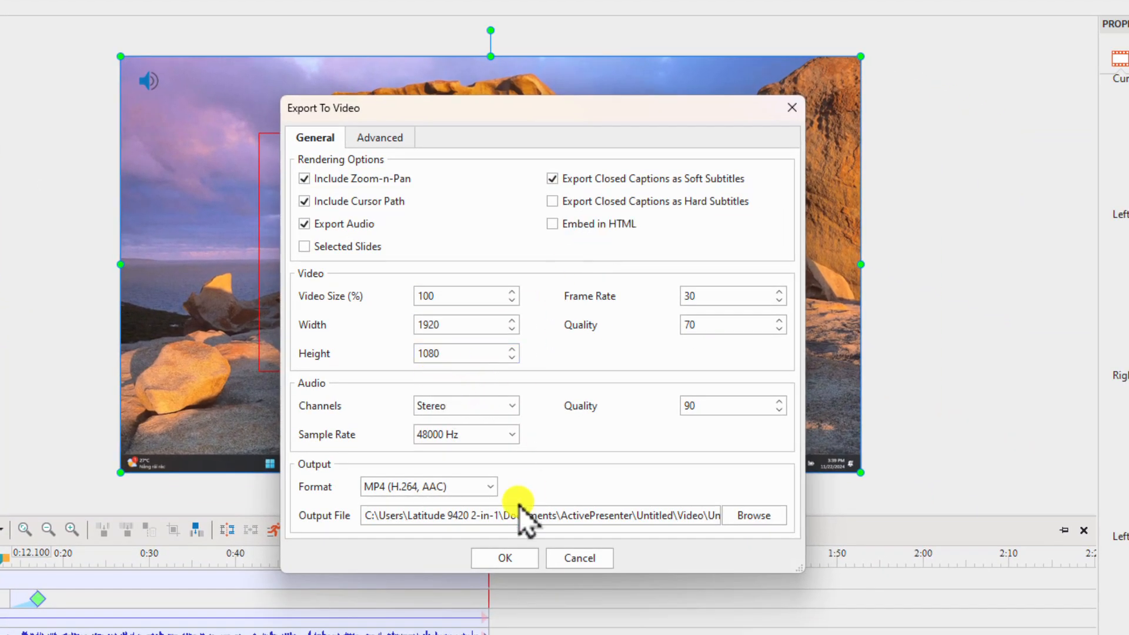
{"action": "left_click", "coordinate": [482, 515]}
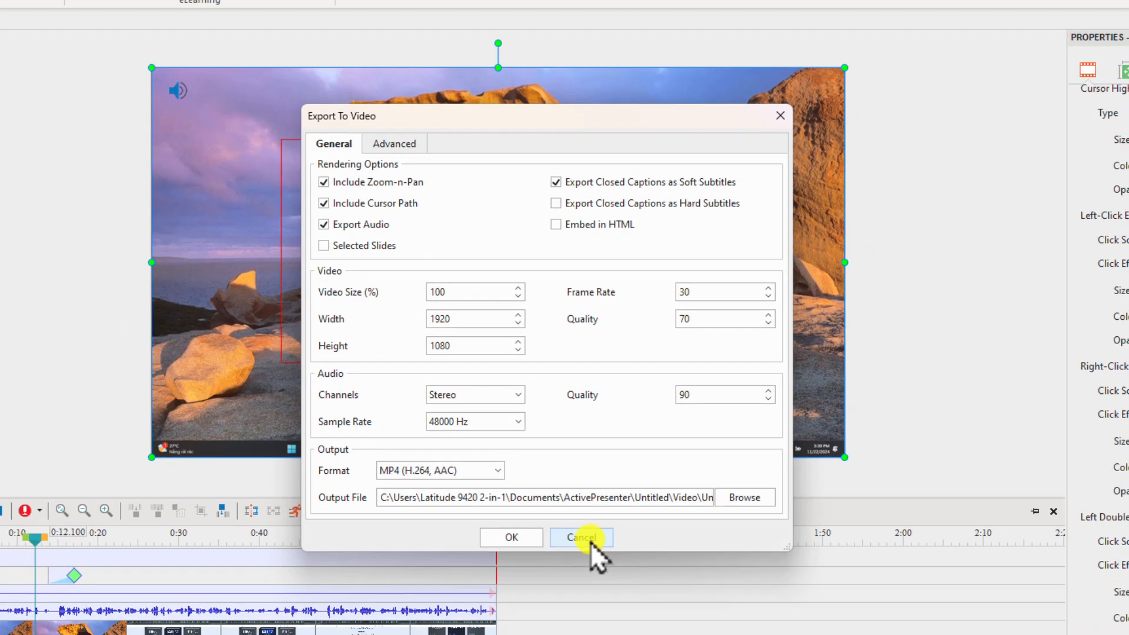
{"action": "left_click", "coordinate": [588, 559]}
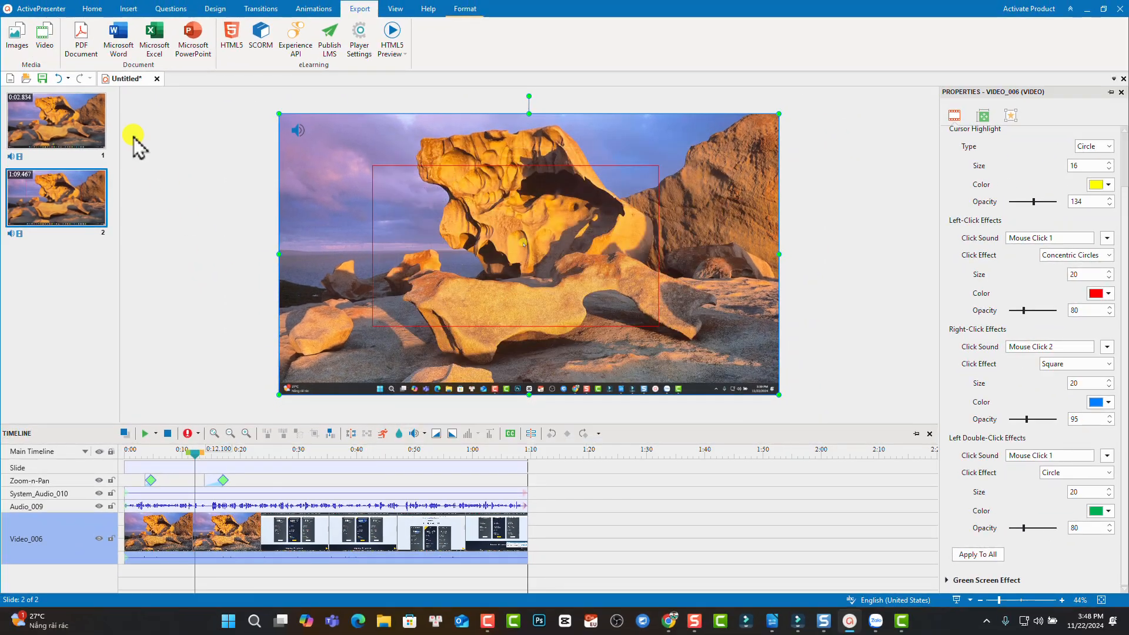
Step: Delete the first slide and export the remaining slide as an MP4 (H.264, AAC) video, replacing the existing Untitled.mp4
{"action": "left_click", "coordinate": [64, 135]}
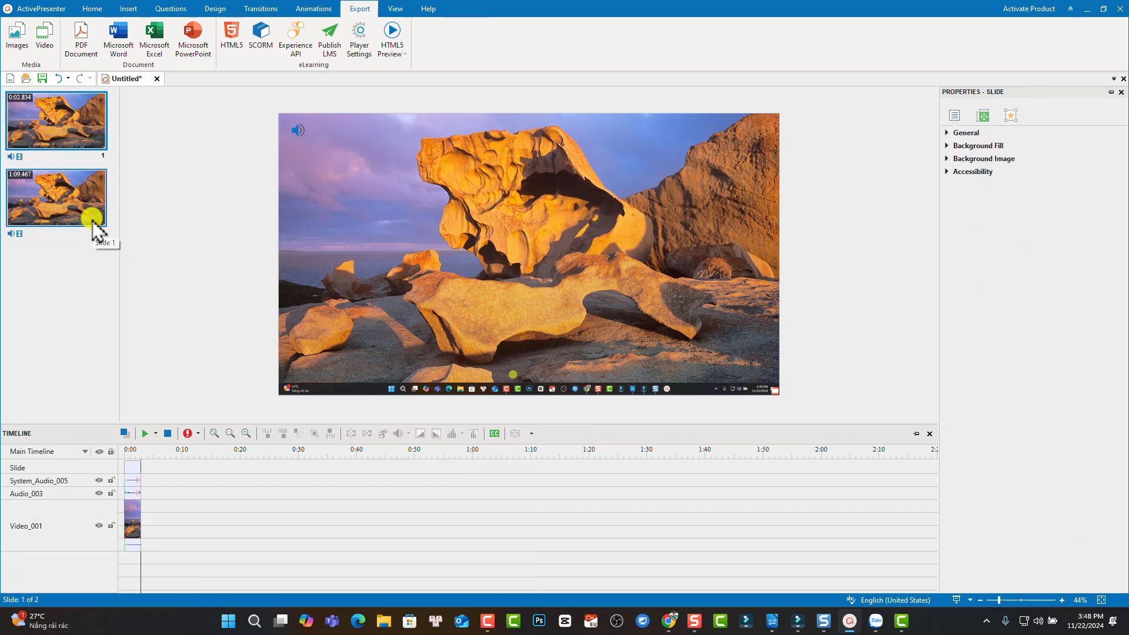
{"action": "key", "text": "Delete"}
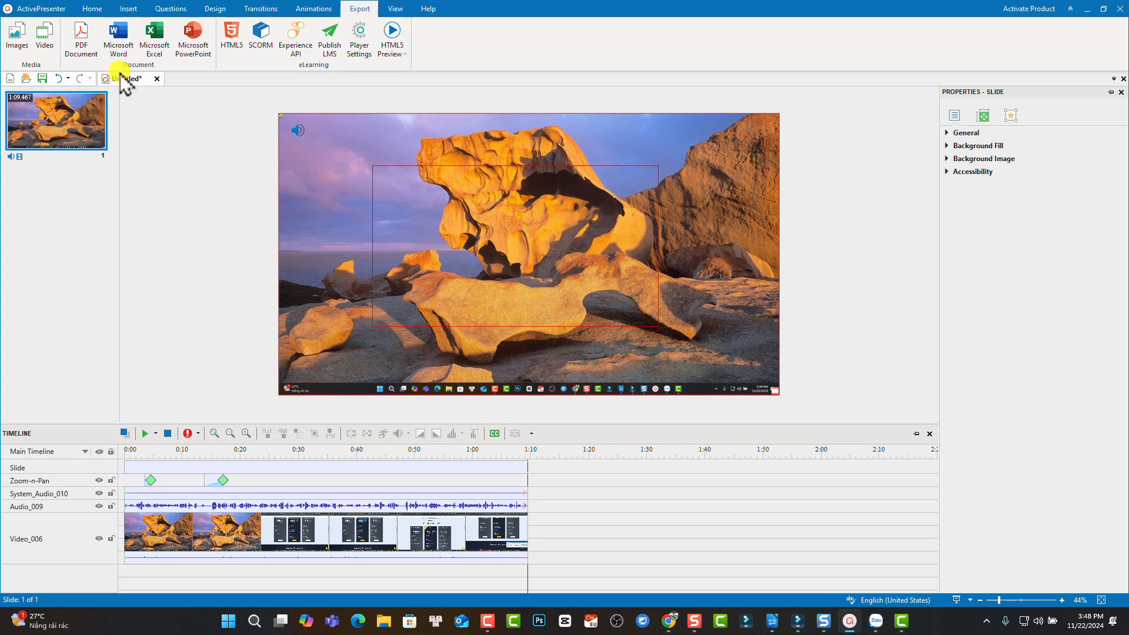
{"action": "left_click", "coordinate": [46, 39]}
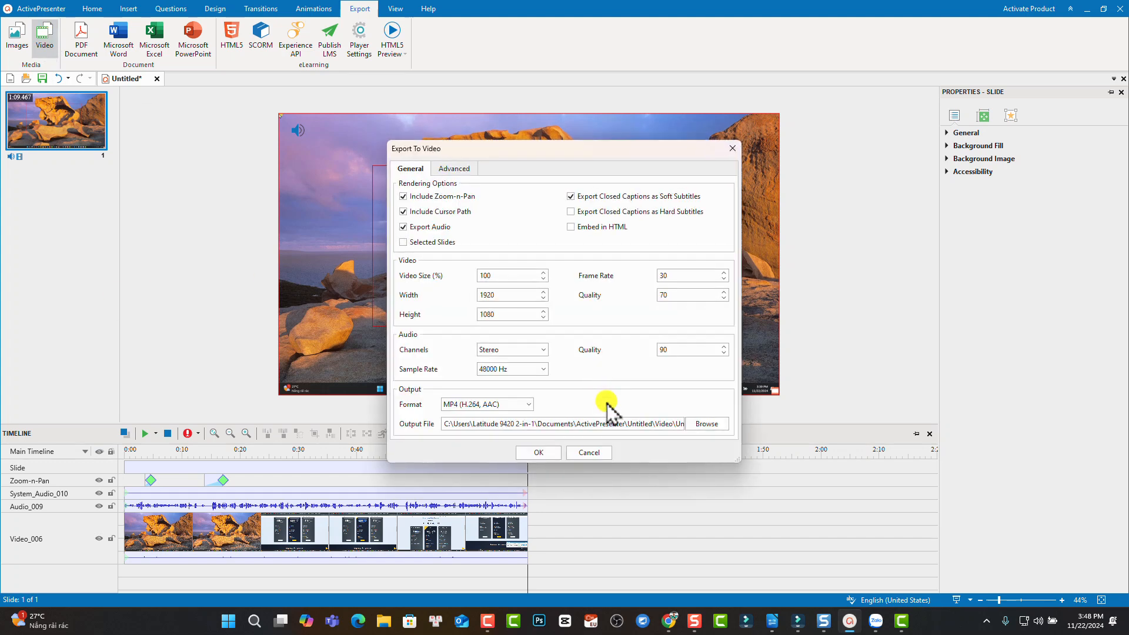
{"action": "left_click", "coordinate": [539, 452]}
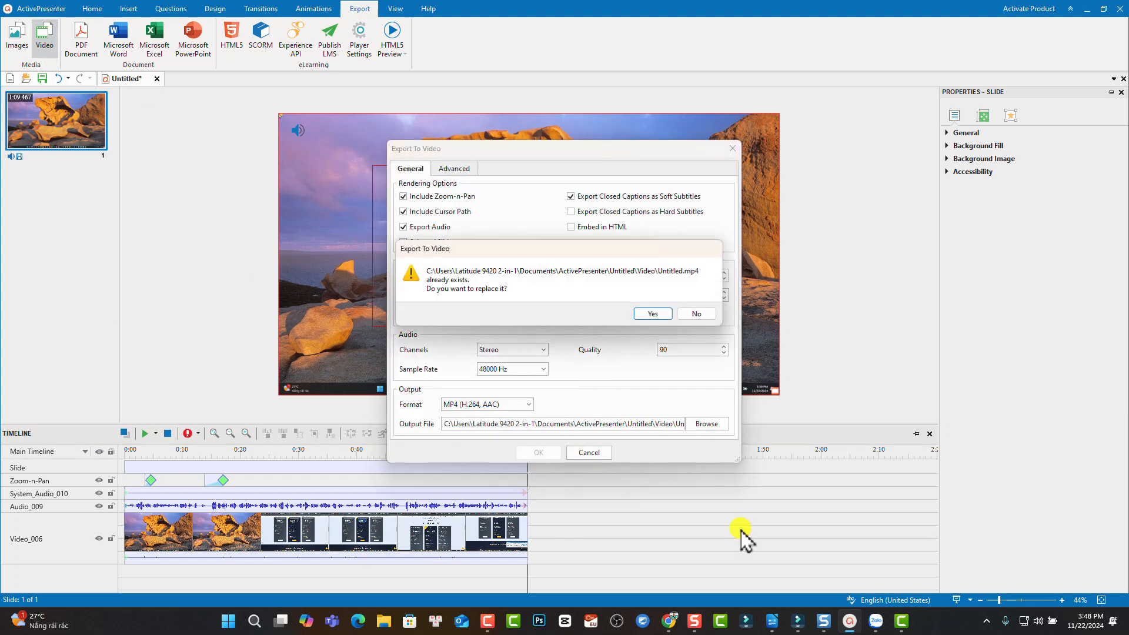
{"action": "left_click", "coordinate": [643, 317]}
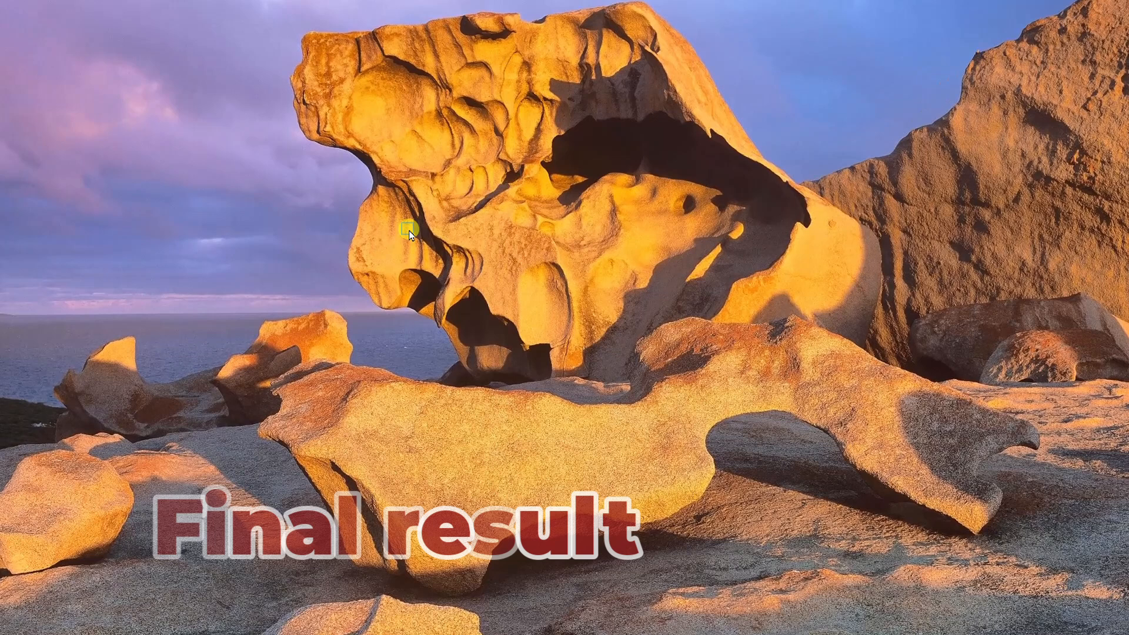
{"action": "right_click", "coordinate": [414, 233]}
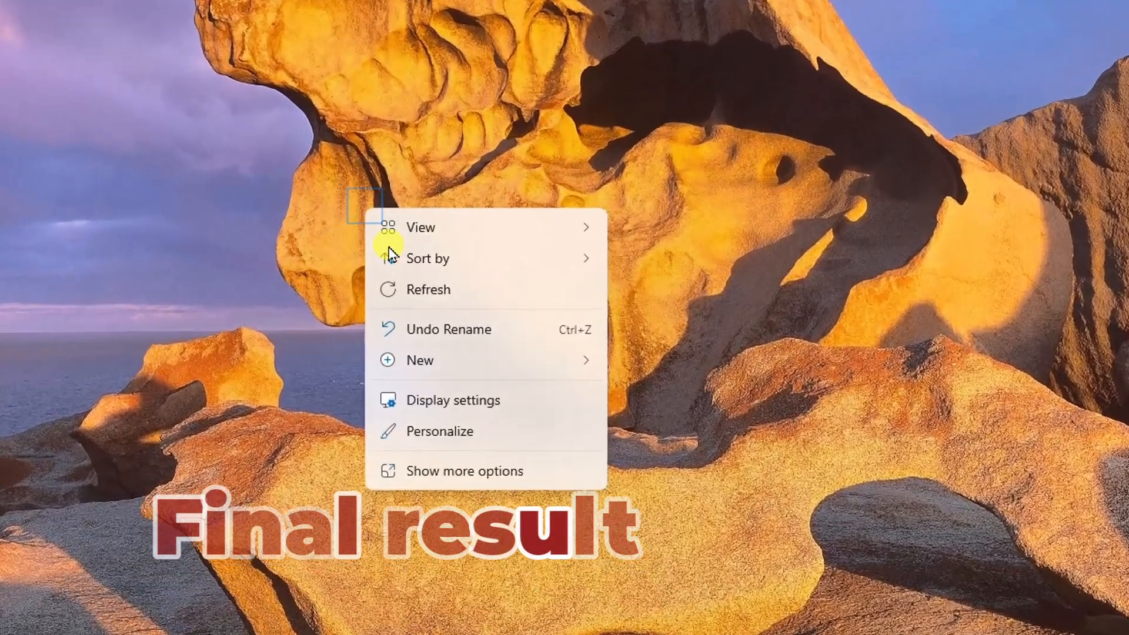
{"action": "left_click", "coordinate": [413, 291]}
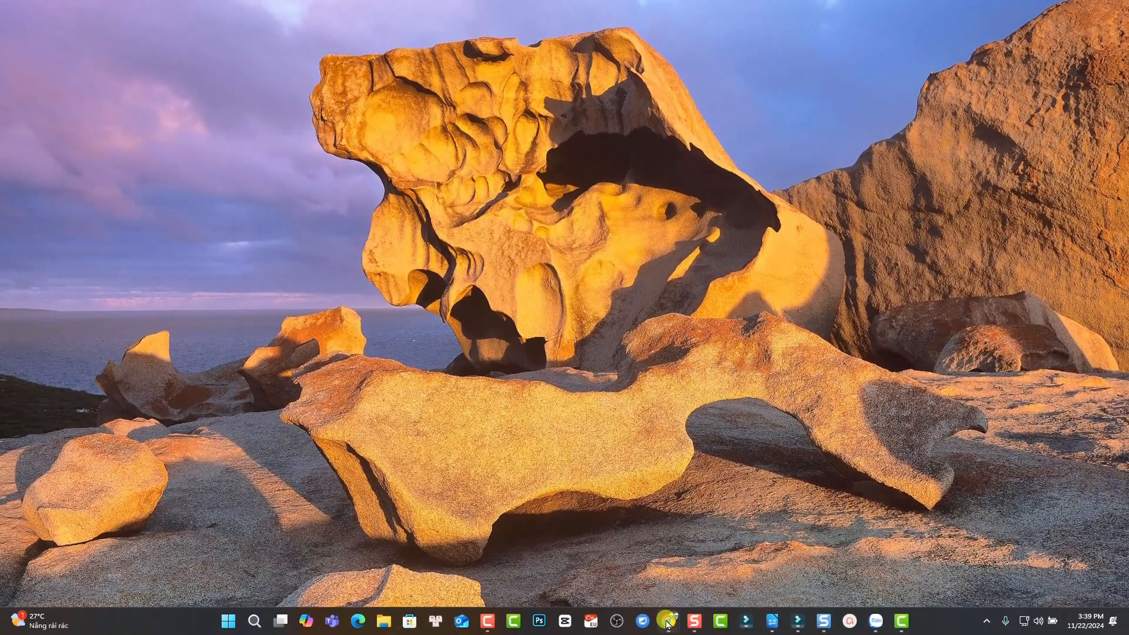
{"action": "mouse_move", "coordinate": [668, 622]}
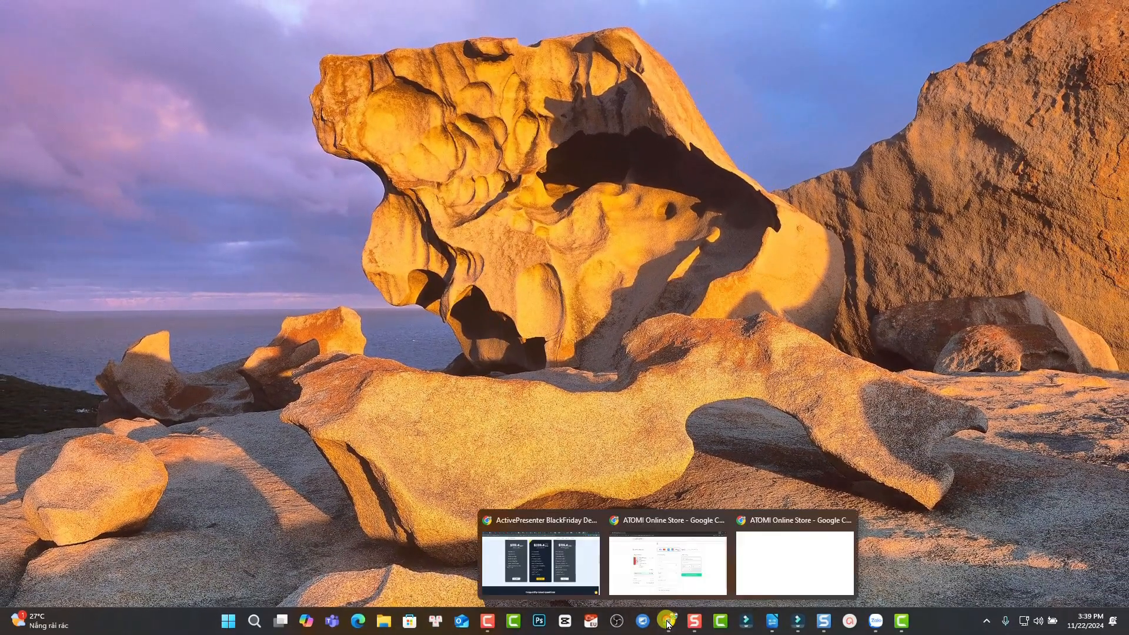
{"action": "left_click", "coordinate": [553, 566]}
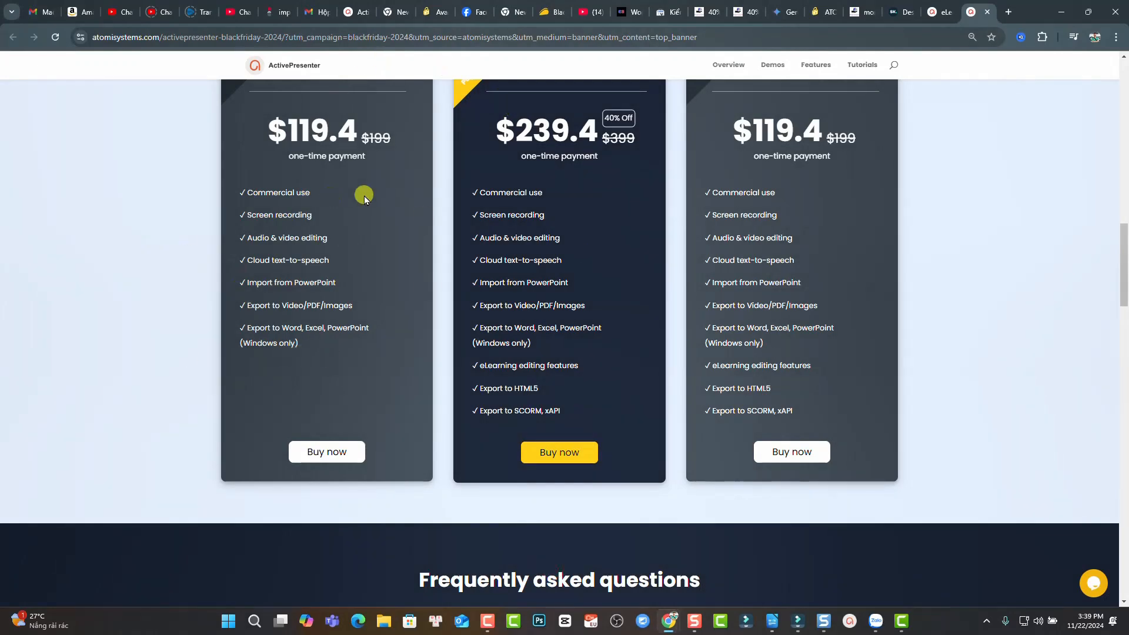
{"action": "left_click_drag", "start_coordinate": [273, 129], "coordinate": [384, 131]}
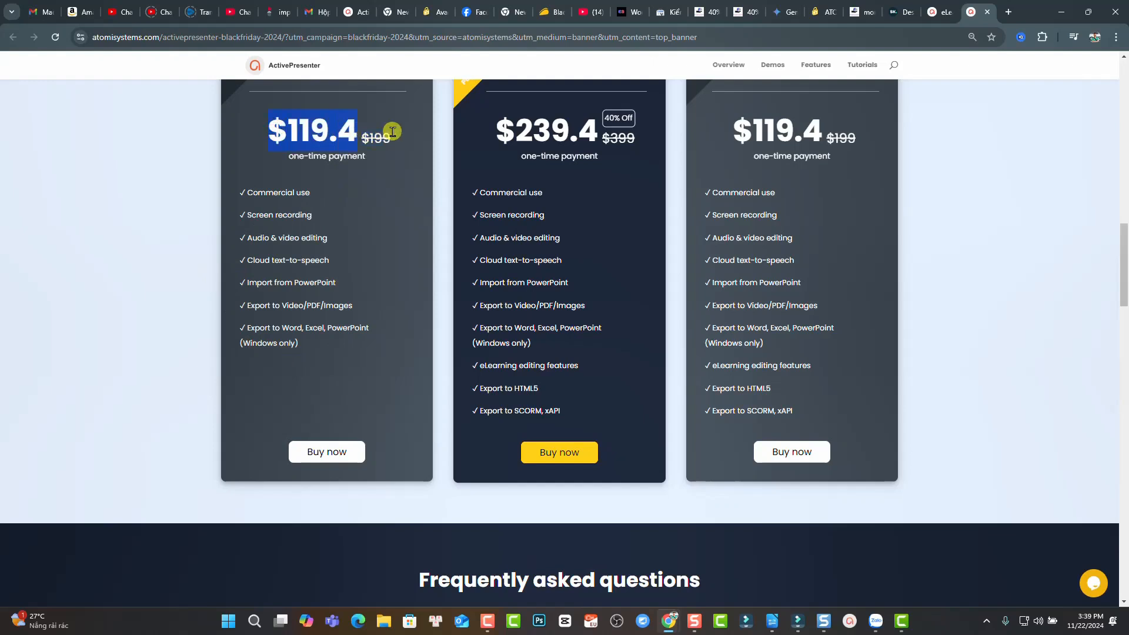